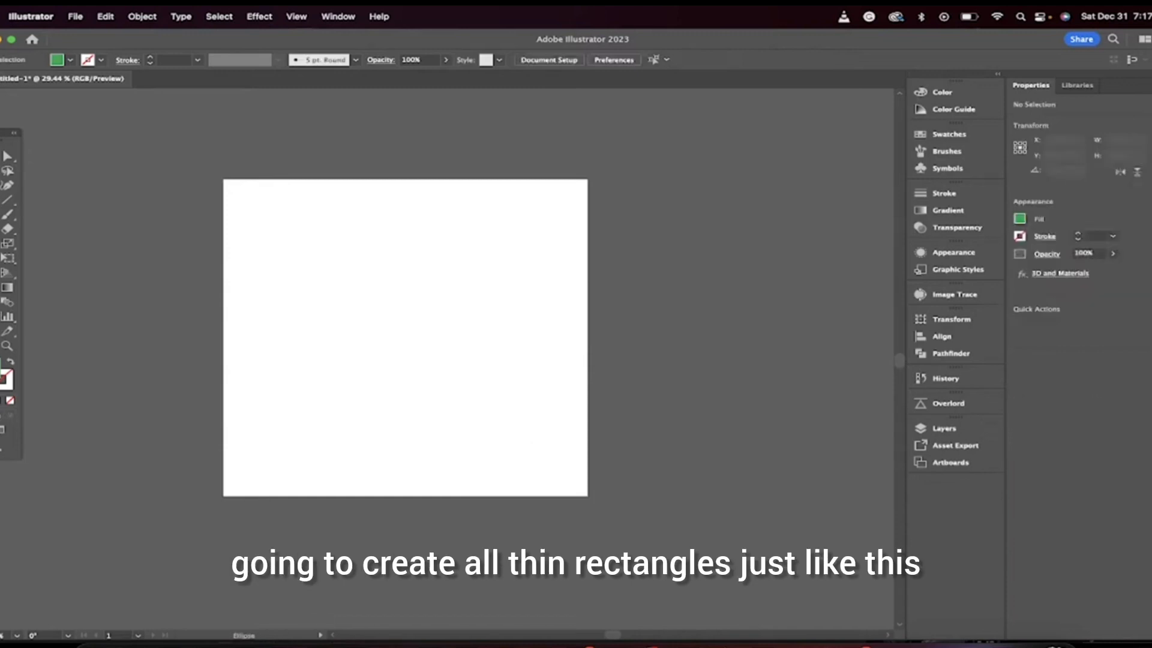
Step: Draw a tall, thin rectangle along the artboard's left edge with the Rectangle tool
left_click(8, 243)
left_click(65, 219)
left_click_drag(231, 190, 267, 490)
Step: Fill the rectangle with a purple swatch
left_click(69, 59)
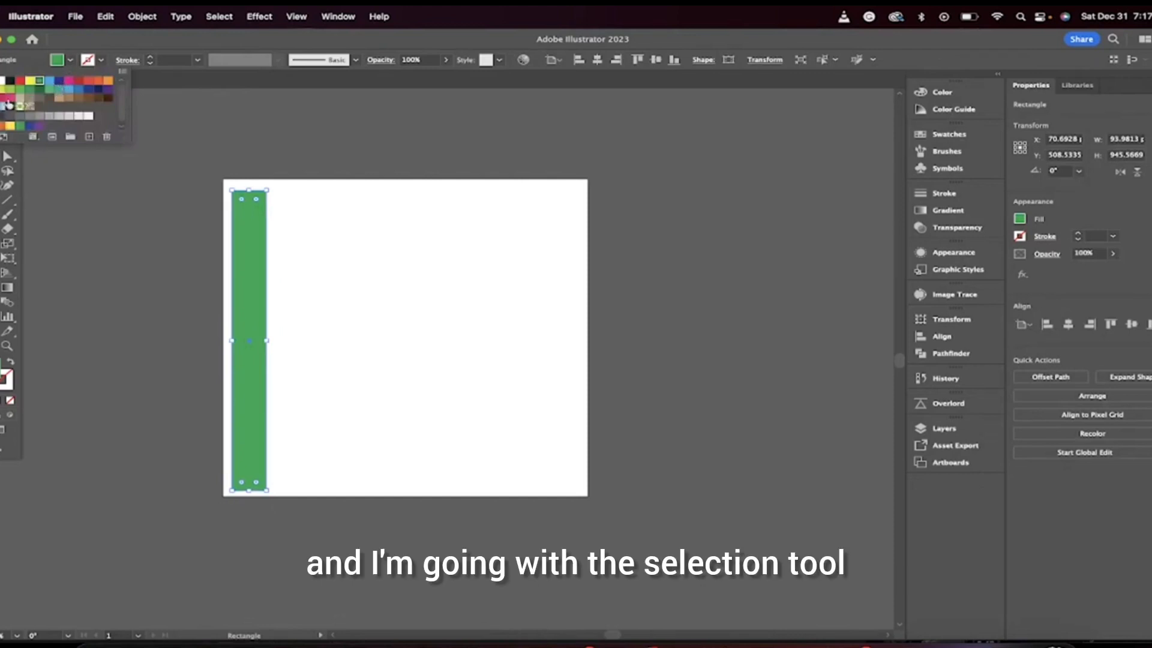
left_click(4, 99)
left_click(71, 61)
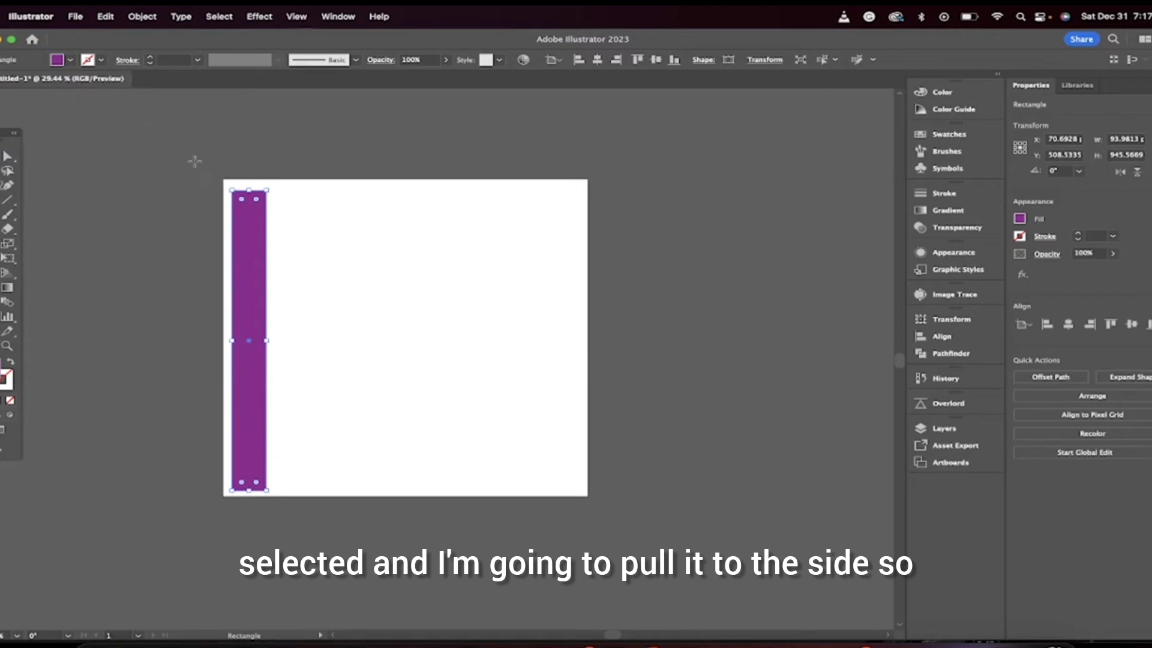
Step: Duplicate the purple rectangle directly beside it and fill the copy with yellow
key("v")
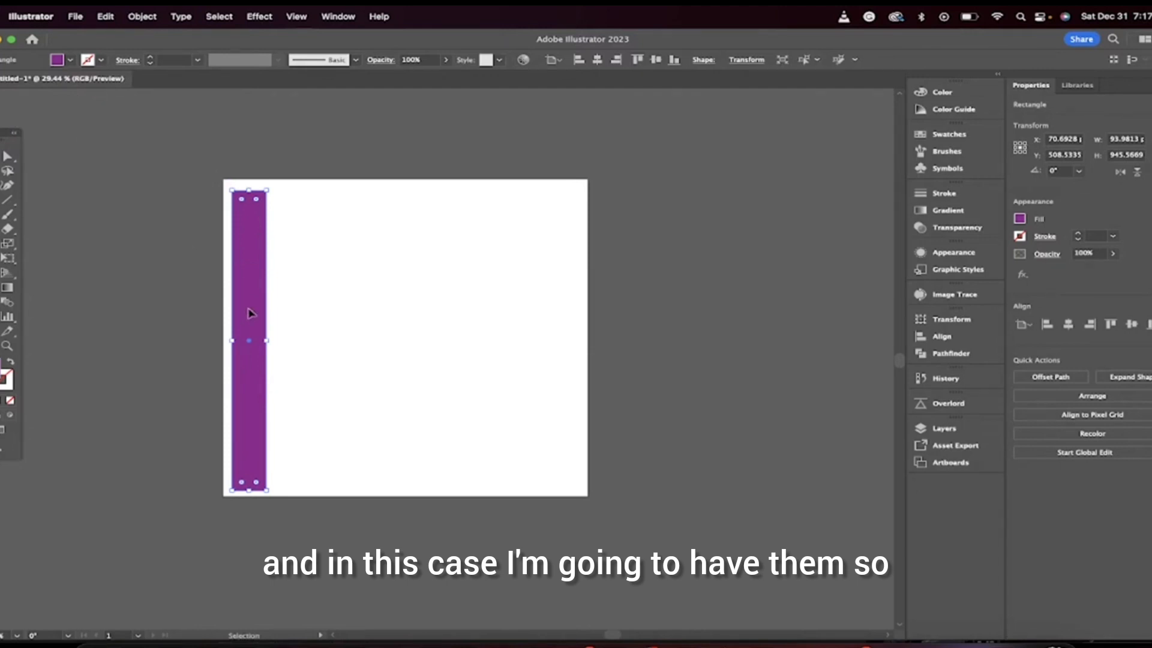
left_click_drag(251, 312, 283, 315)
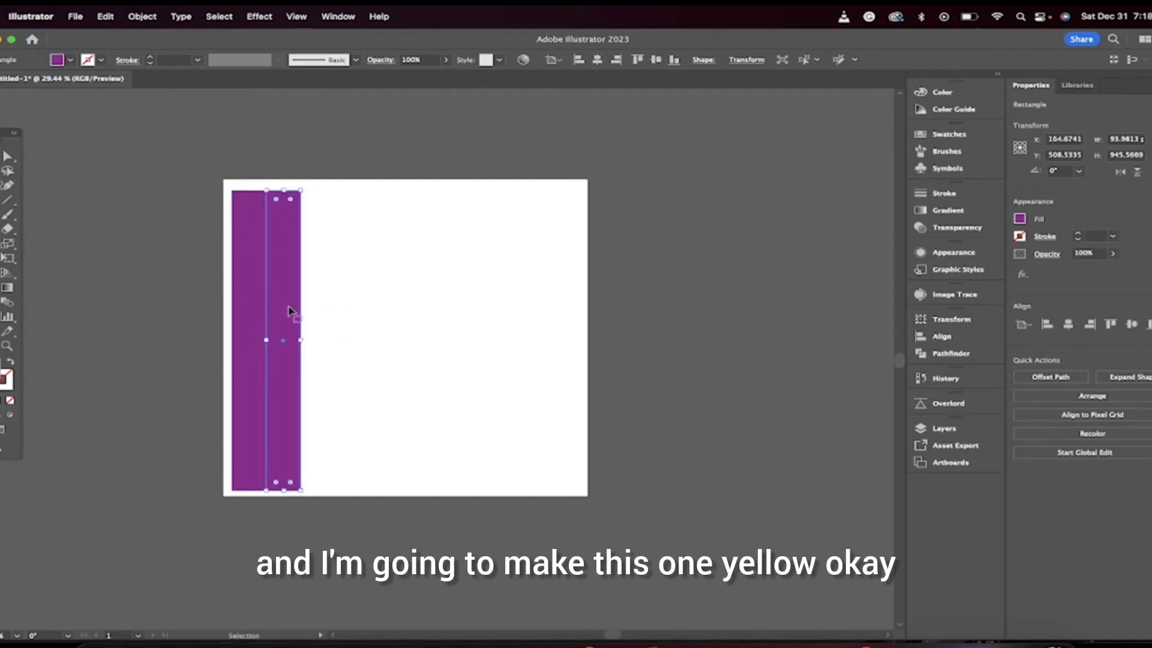
left_click(63, 63)
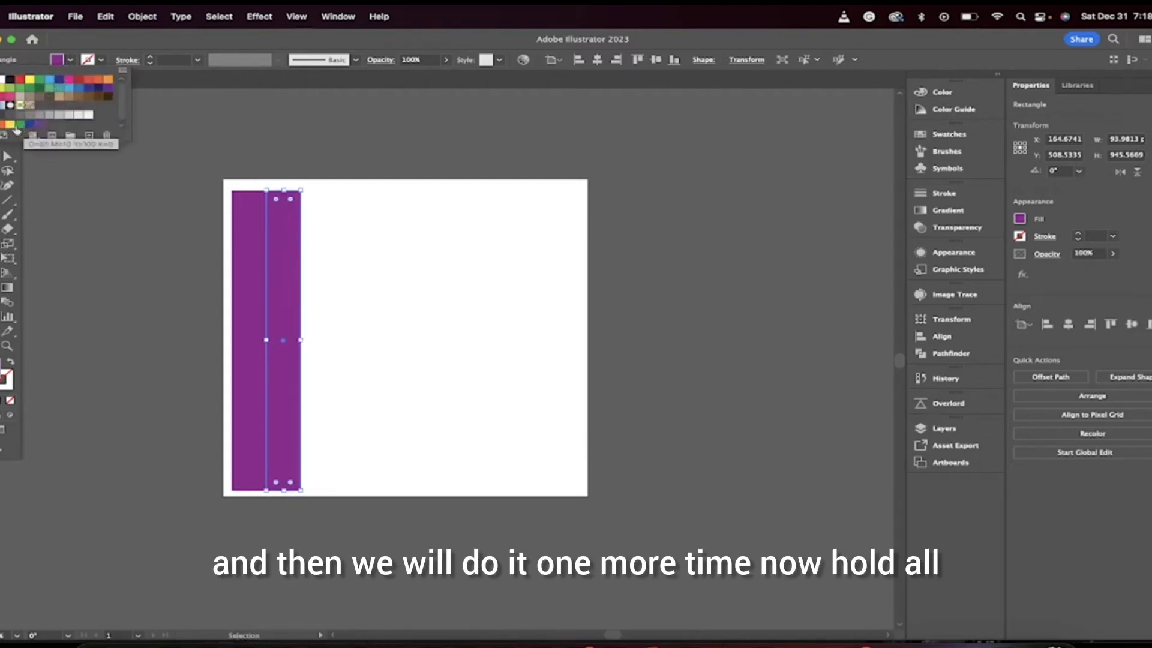
left_click(10, 124)
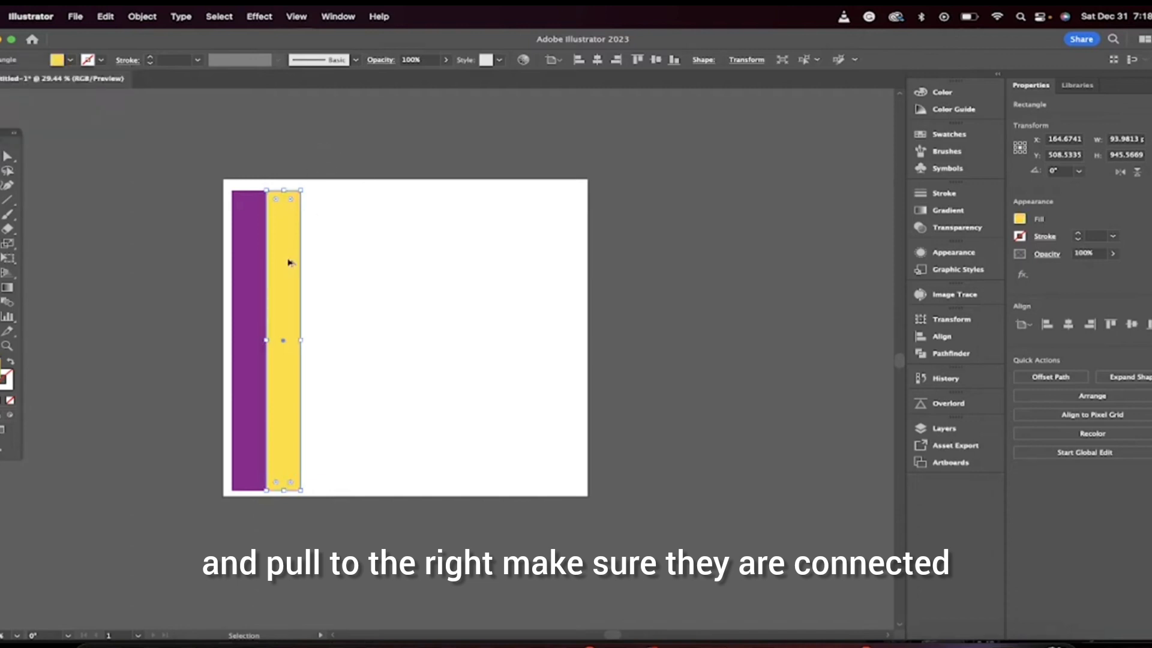
Step: Duplicate the yellow rectangle to its right and fill the new copy with red
left_click_drag(287, 265, 323, 262)
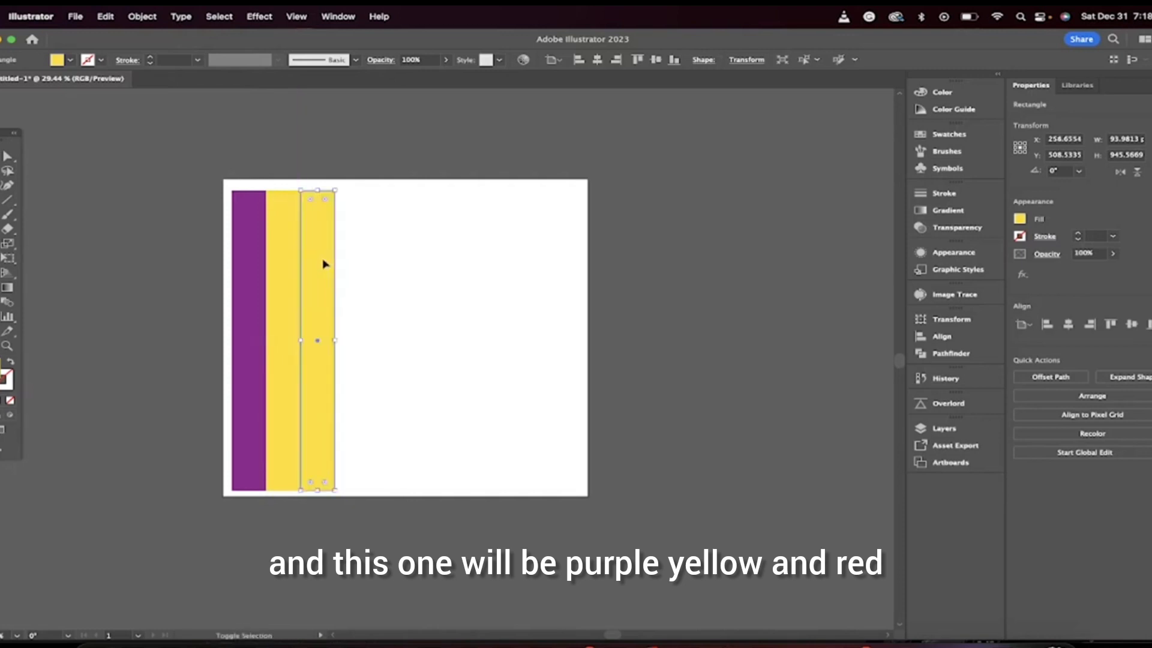
left_click(72, 60)
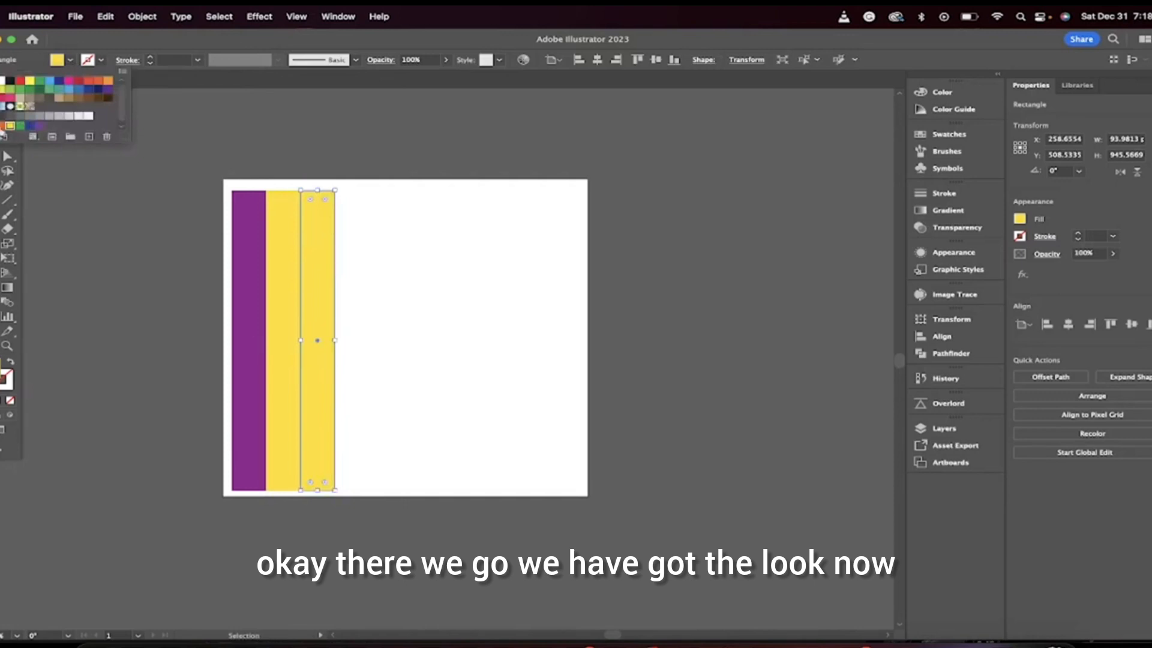
left_click(20, 80)
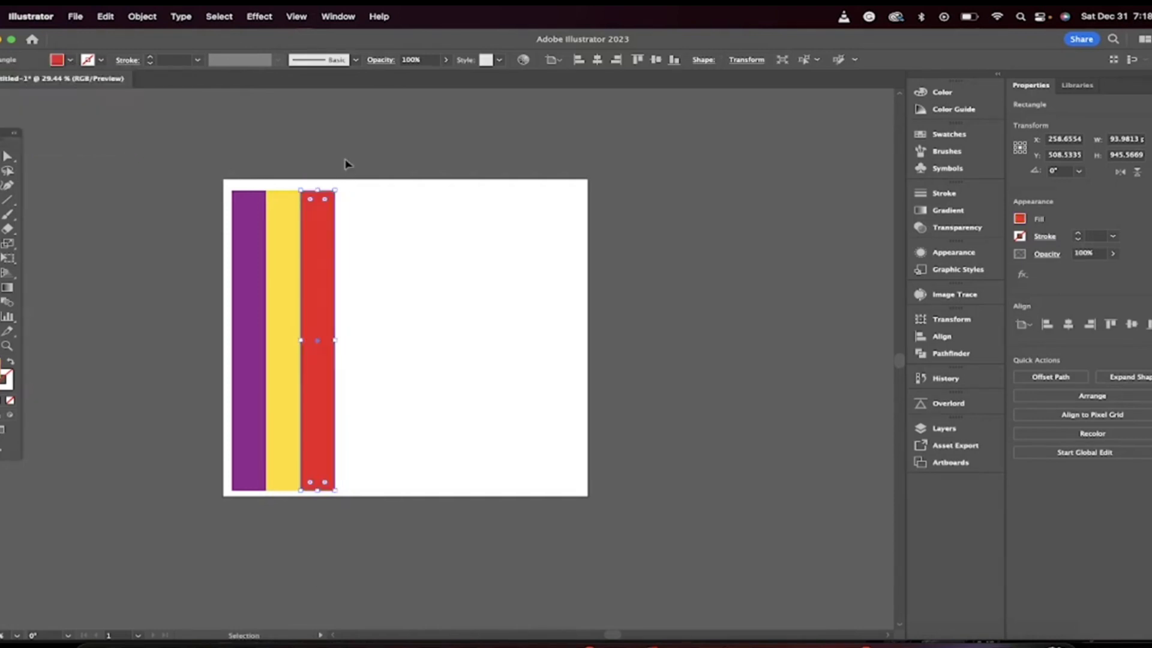
left_click(92, 156)
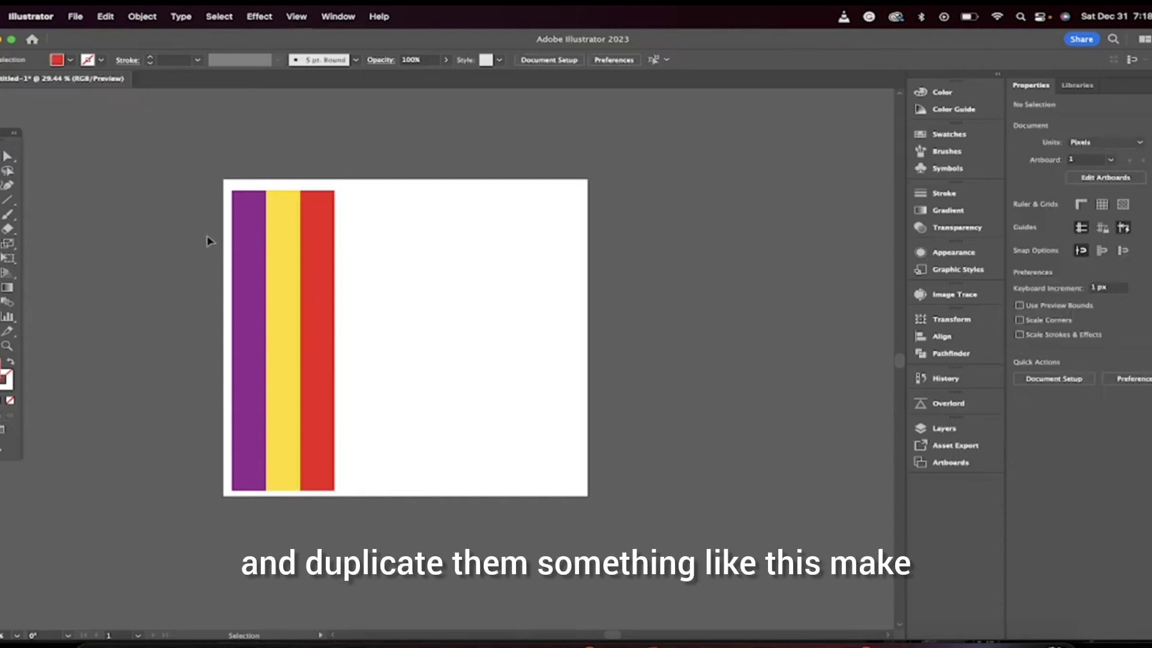
Step: Select the three stripes and duplicate them across the artboard into a repeating purple, yellow, red pattern
left_click_drag(190, 153, 418, 535)
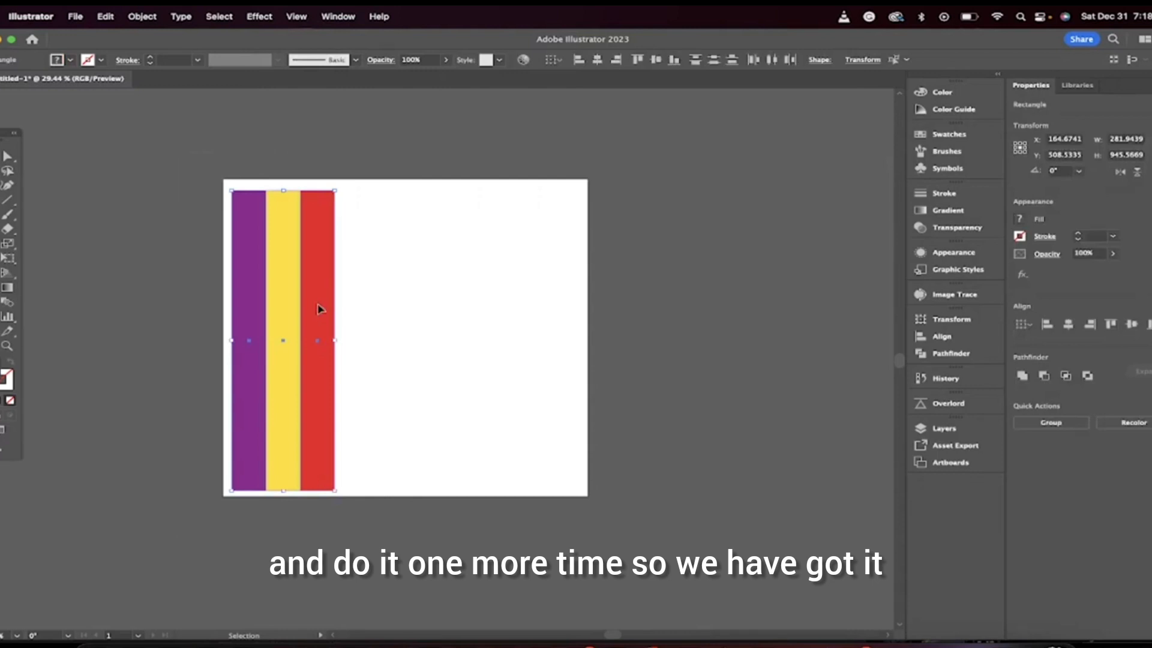
left_click_drag(318, 309, 540, 316)
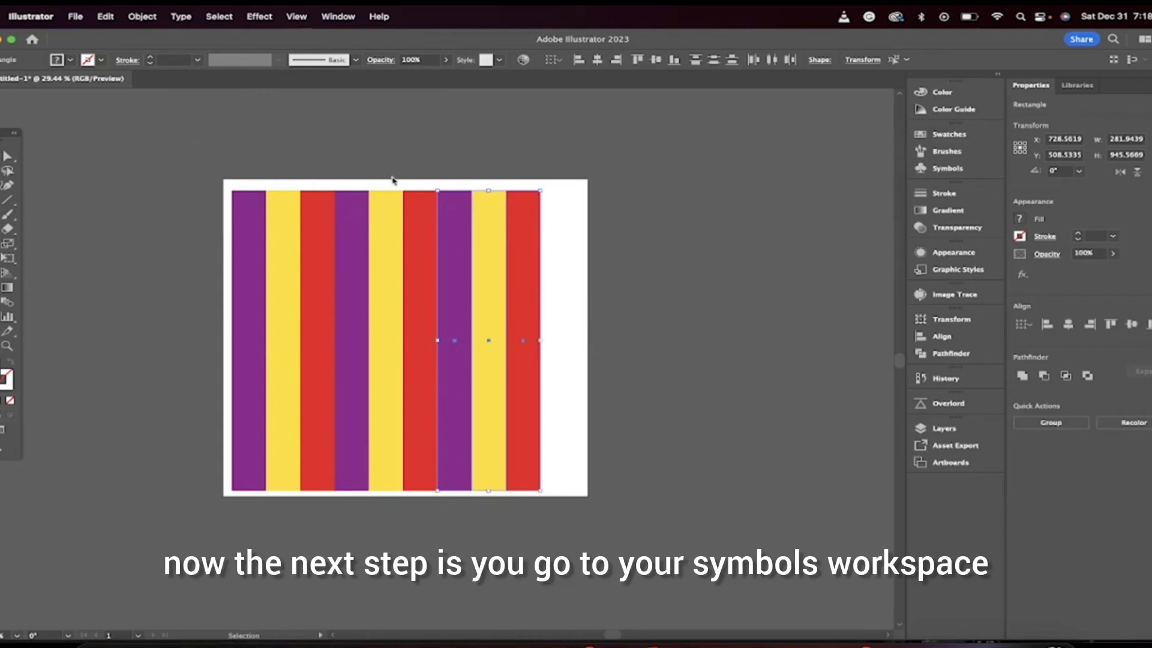
Step: Select all the stripes and nudge them slightly right to centre them on the artboard
left_click(164, 150)
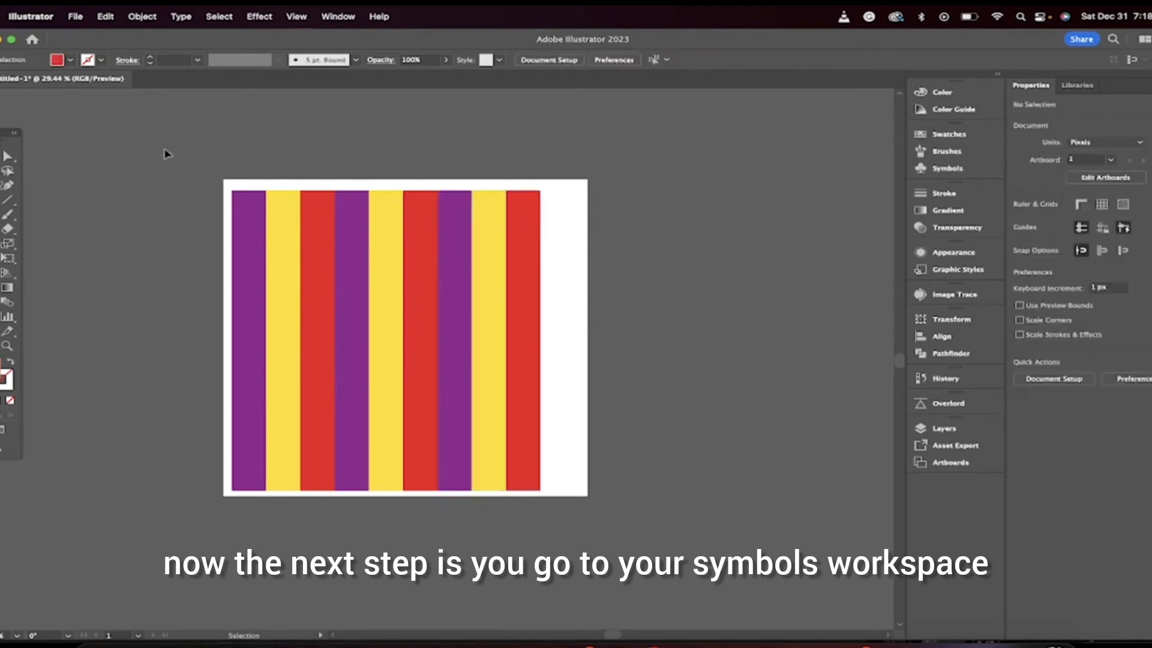
key("super+a")
left_click_drag(376, 312, 393, 312)
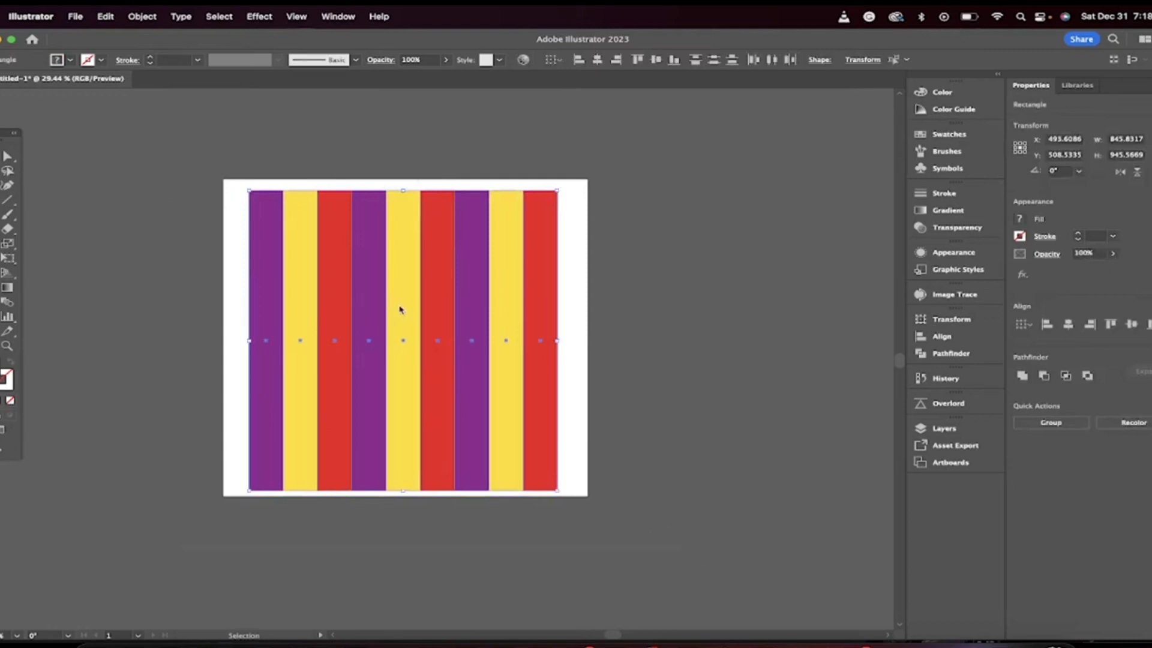
Step: Create a new symbol named ugly from the selected stripes
left_click(948, 168)
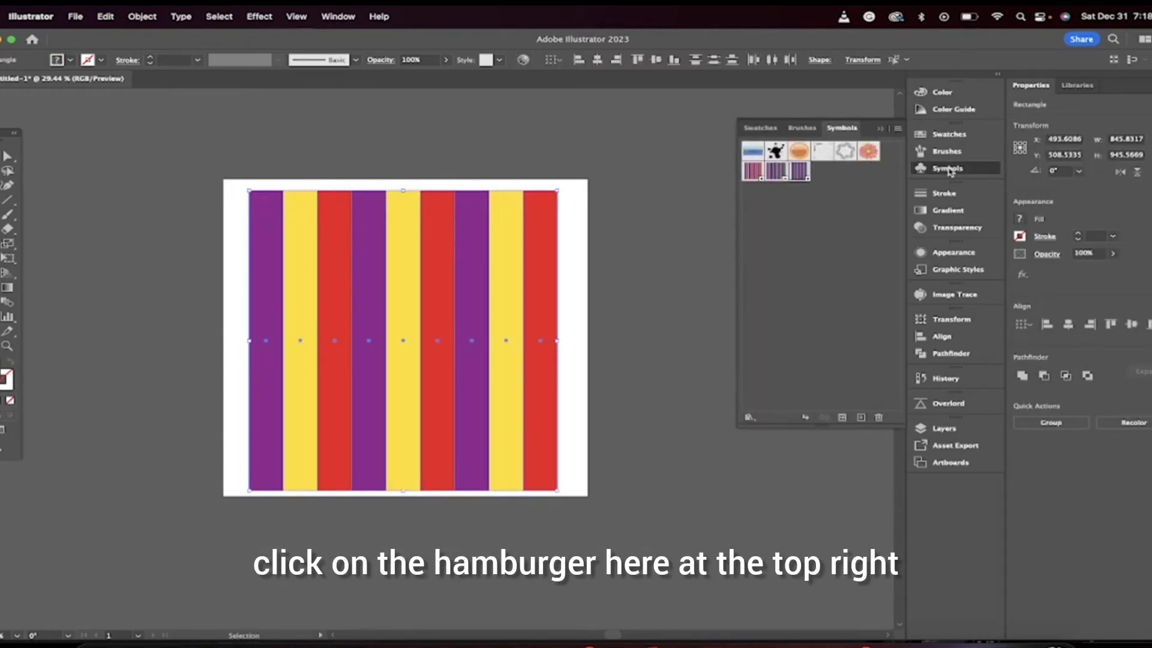
left_click(898, 129)
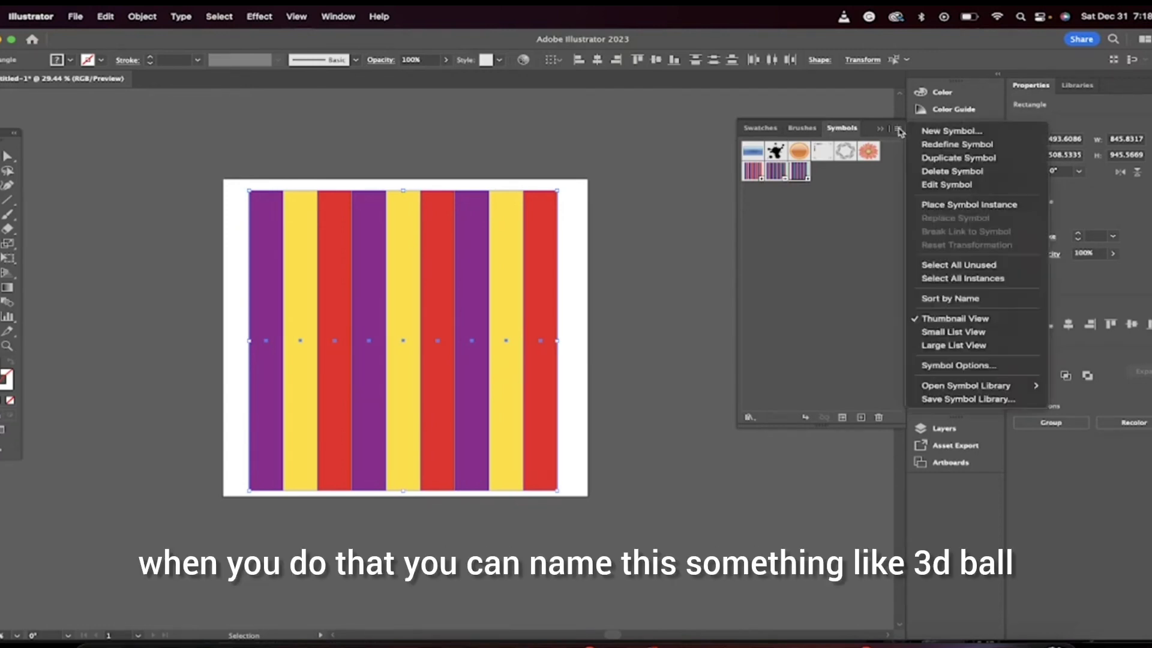
left_click(942, 137)
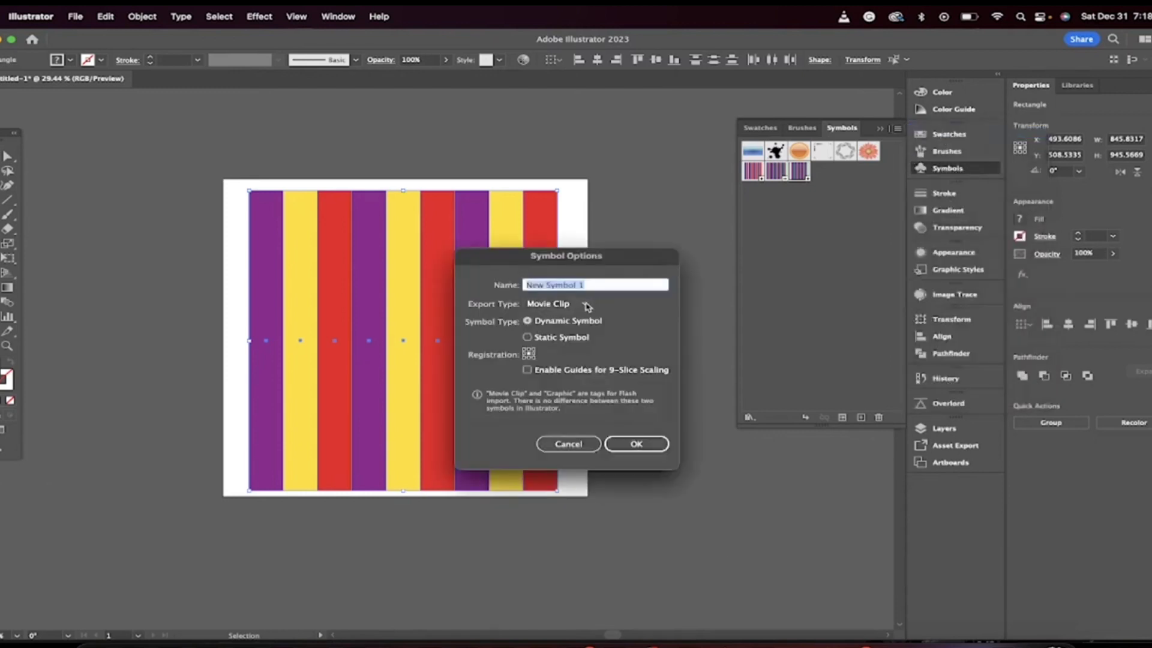
type("u")
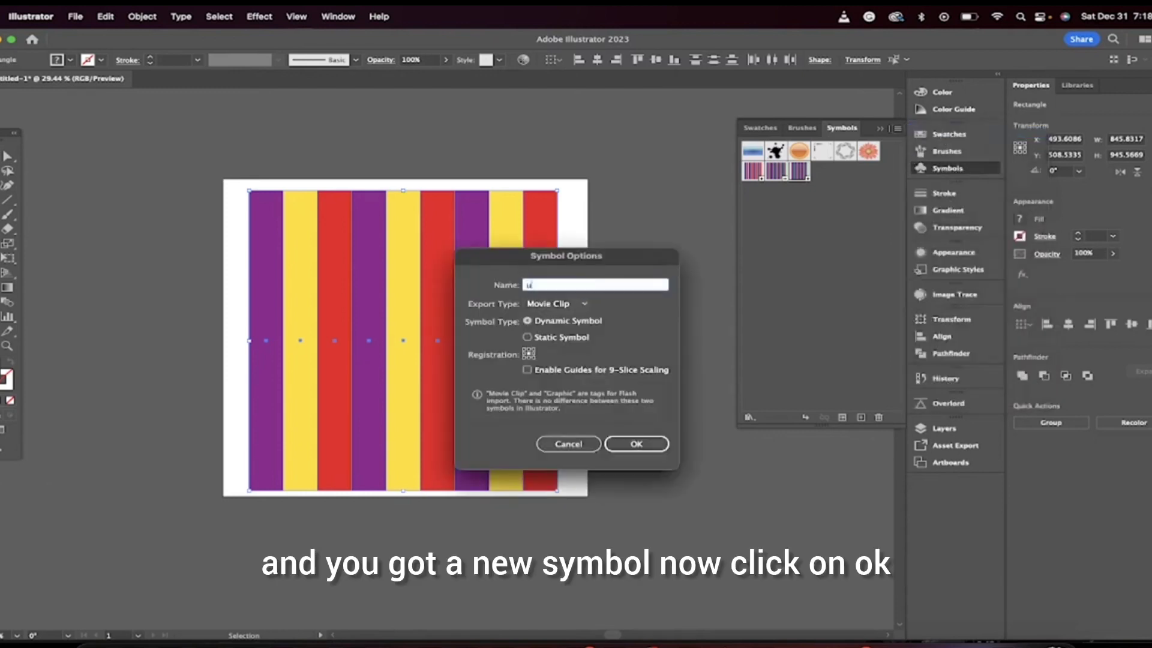
type("gly")
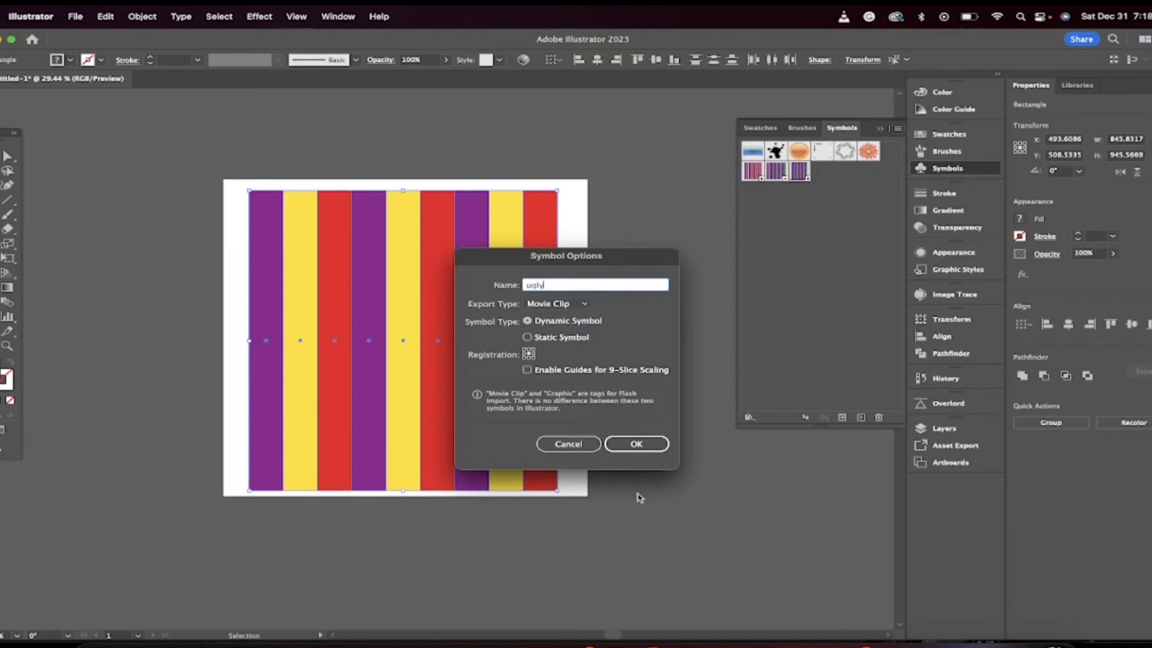
left_click(629, 444)
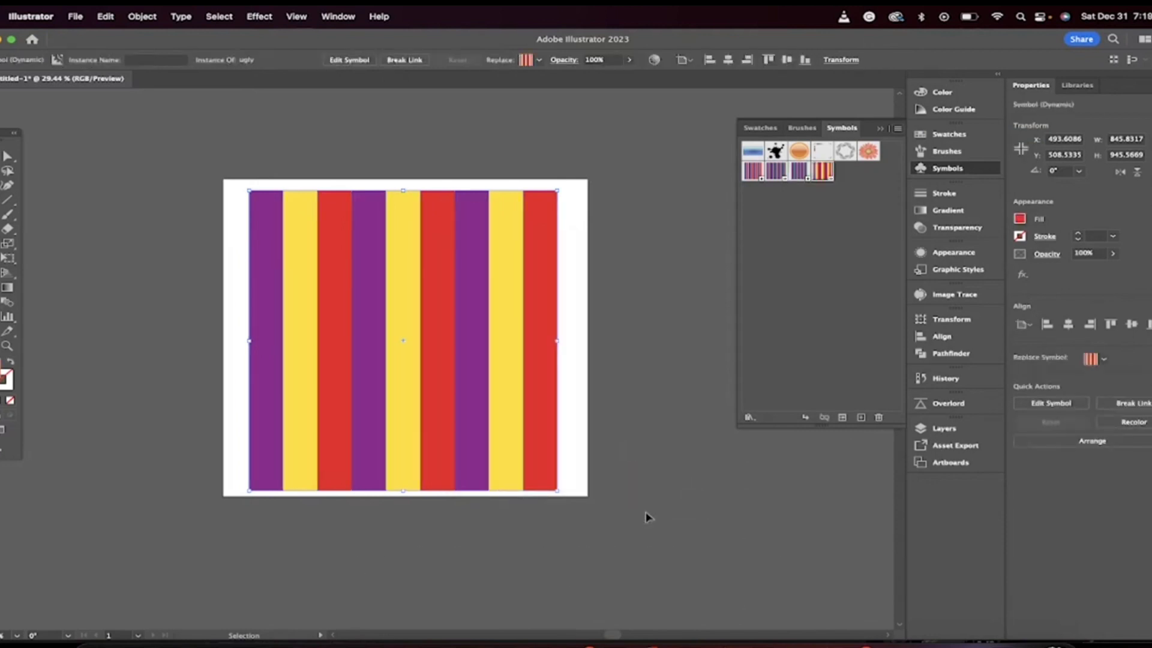
Step: Select the stripe artwork on the artboard and delete it
left_click_drag(666, 539, 136, 116)
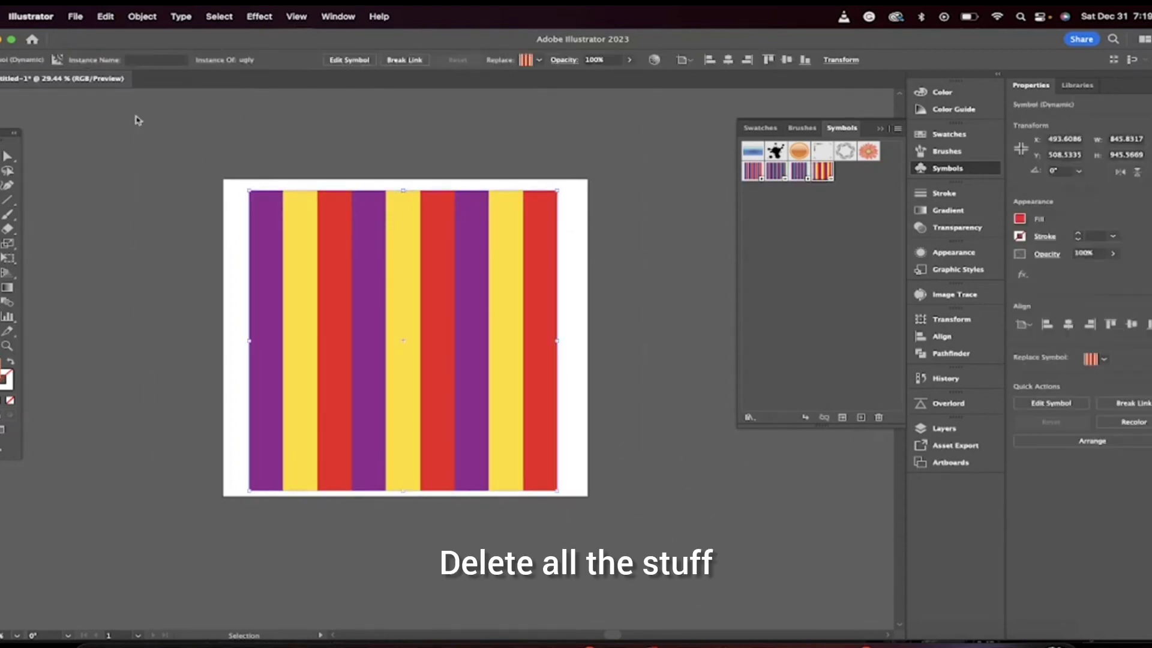
key("Delete")
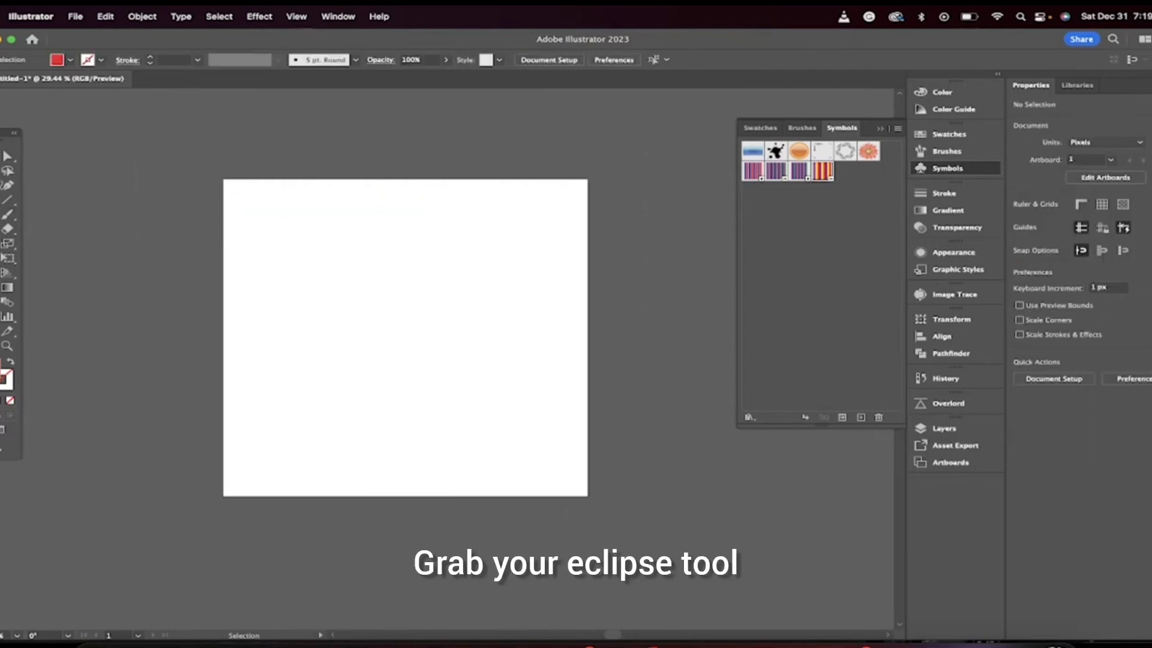
Step: Draw a circle about 765 px wide with the Ellipse tool and move it to the artboard's centre
left_click(8, 214)
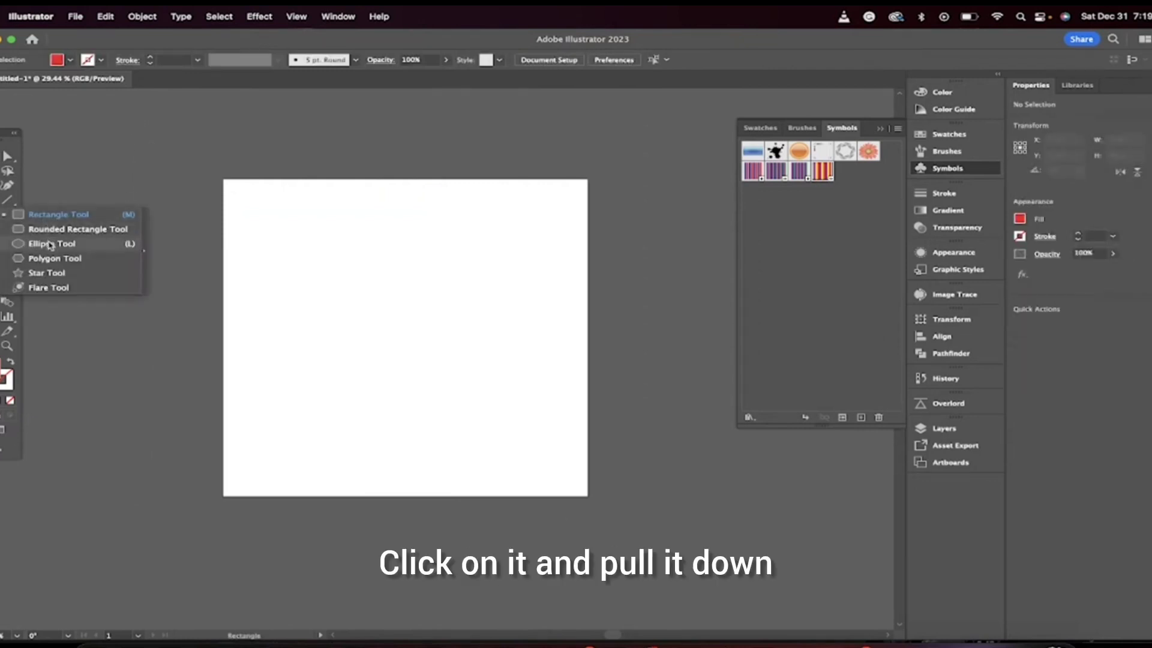
left_click(51, 244)
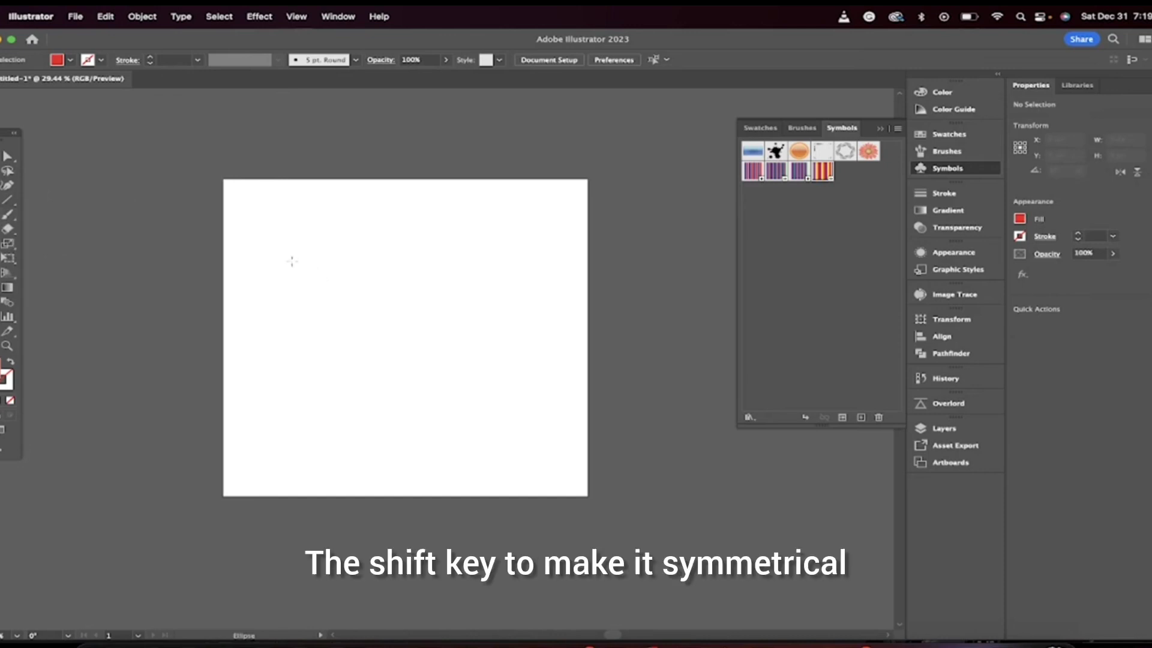
left_click_drag(276, 244, 558, 455)
key("v")
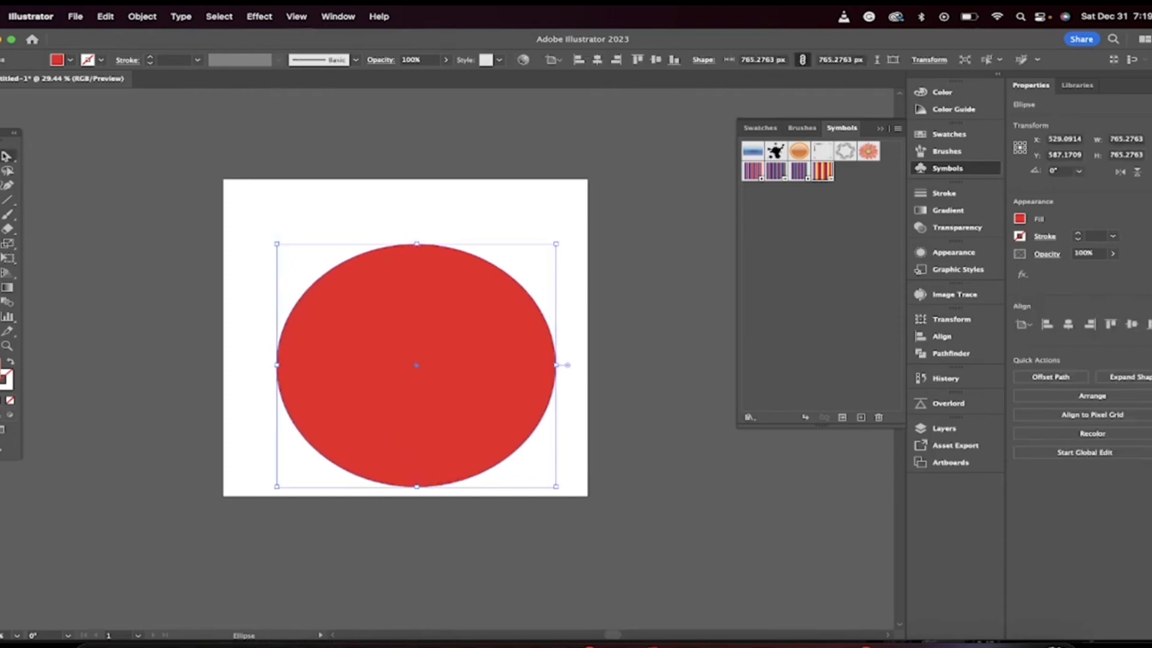
left_click_drag(445, 320, 434, 295)
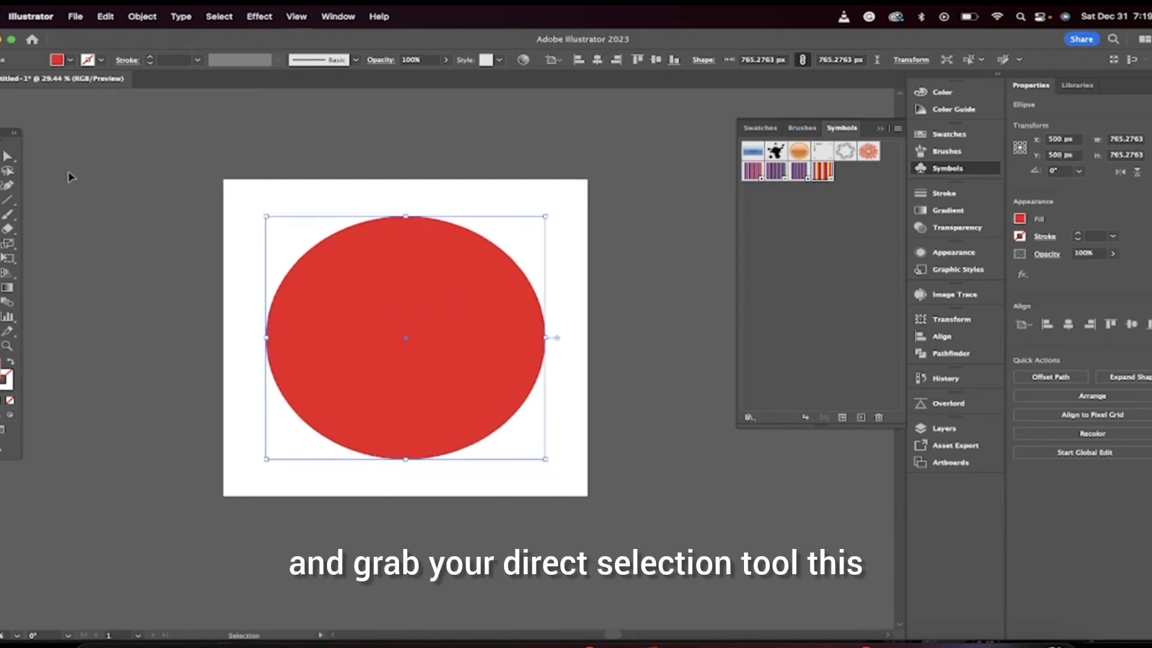
Step: Delete the circle's leftmost anchor point with the Direct Selection tool to leave a half circle
left_click(9, 169)
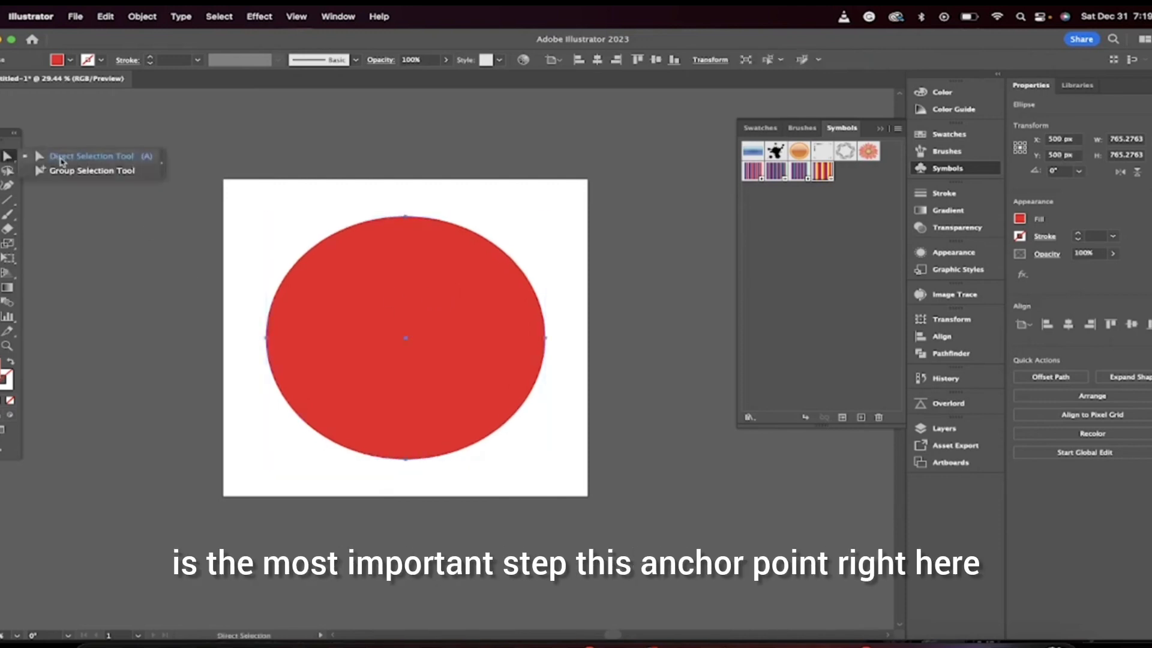
left_click(60, 158)
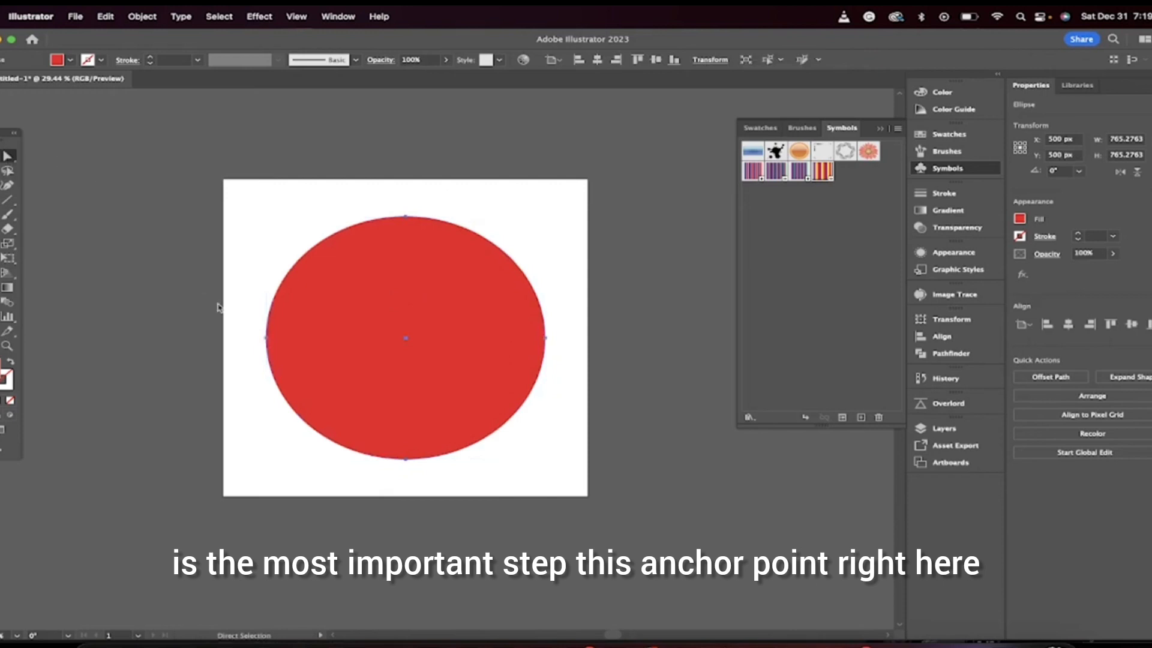
left_click(267, 338)
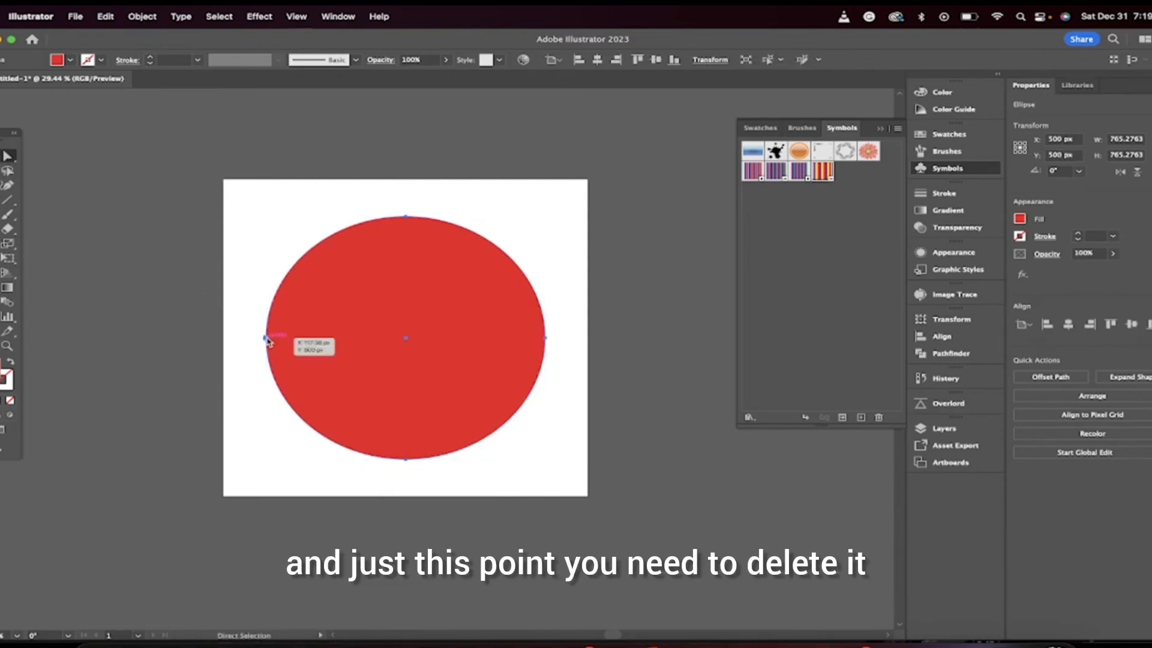
scroll(267, 339, "up", 3)
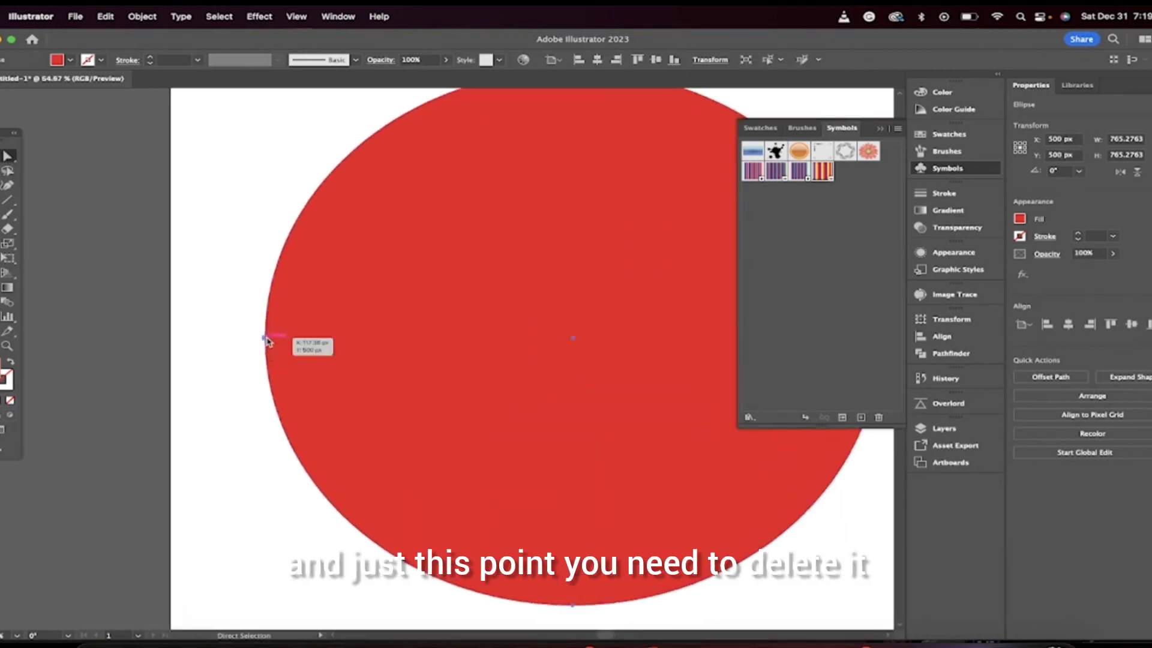
left_click(266, 338)
scroll(268, 342, "down", 3)
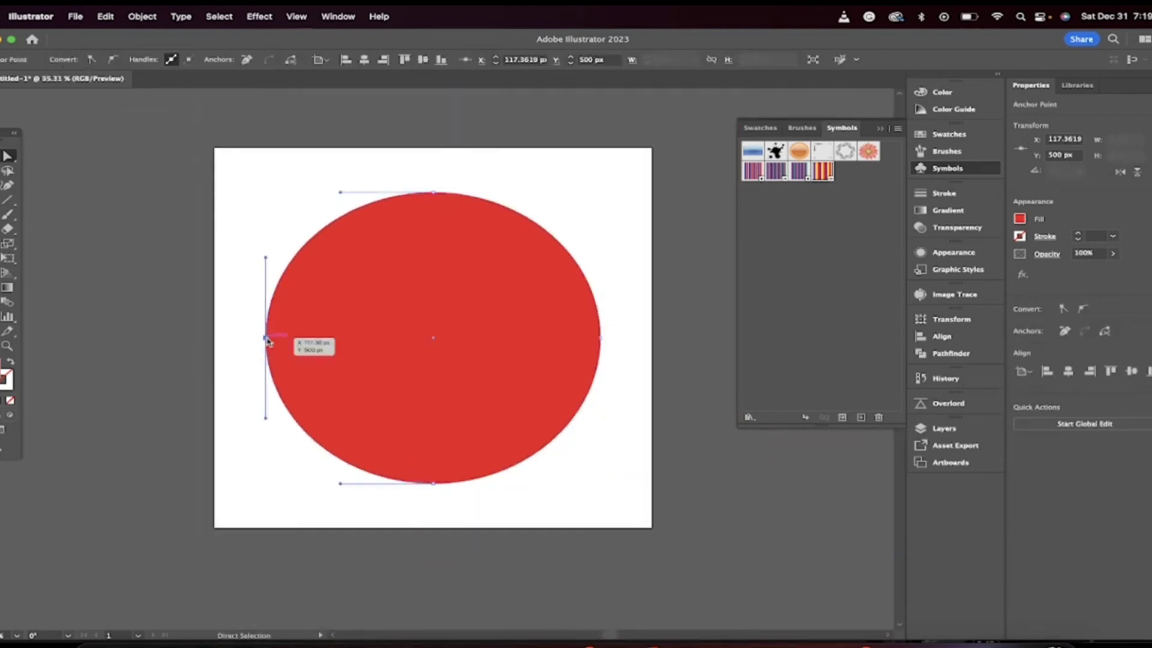
key("Delete")
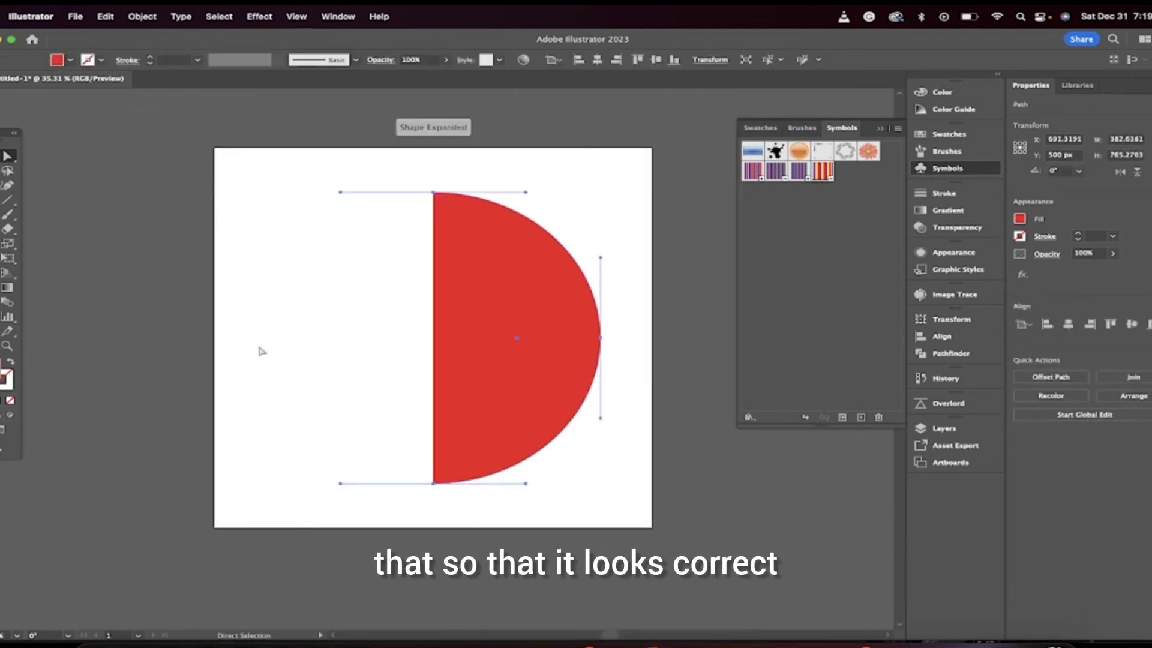
scroll(503, 307, "down", 2)
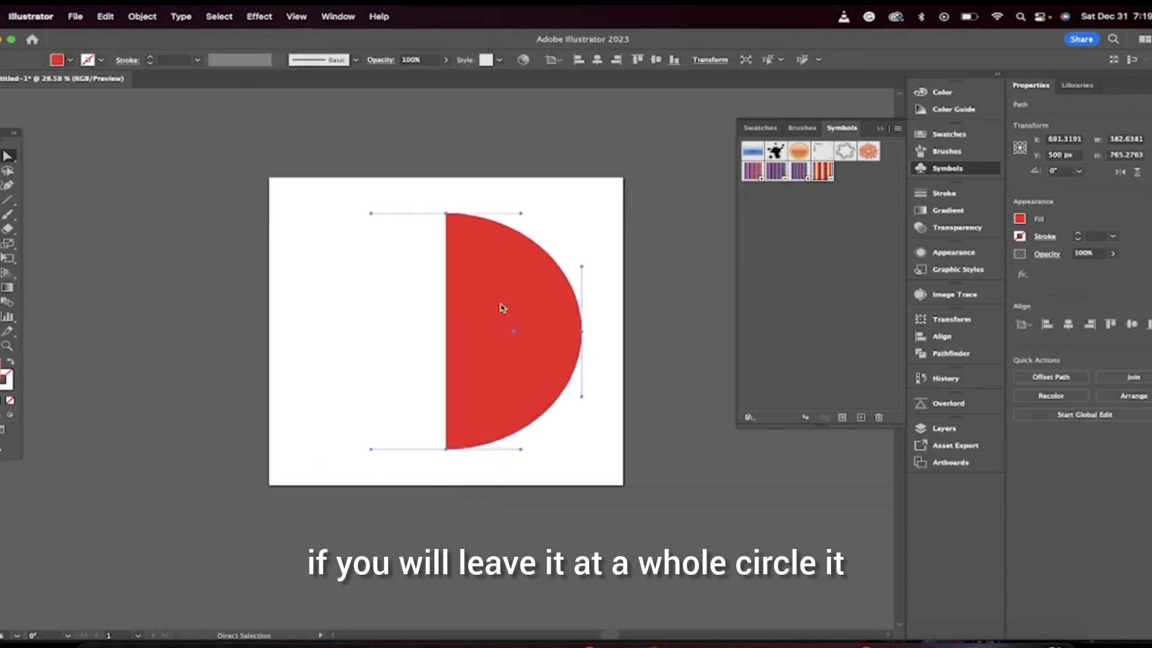
scroll(507, 318, "right", 1)
scroll(507, 318, "up", 1)
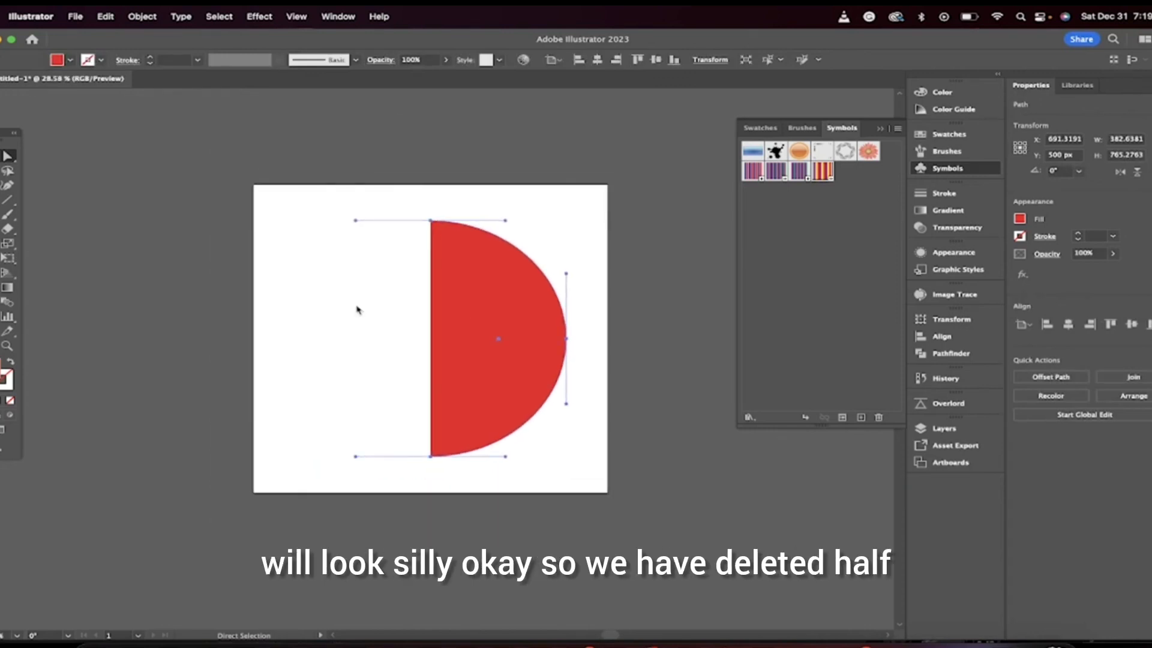
scroll(356, 309, "right", 2)
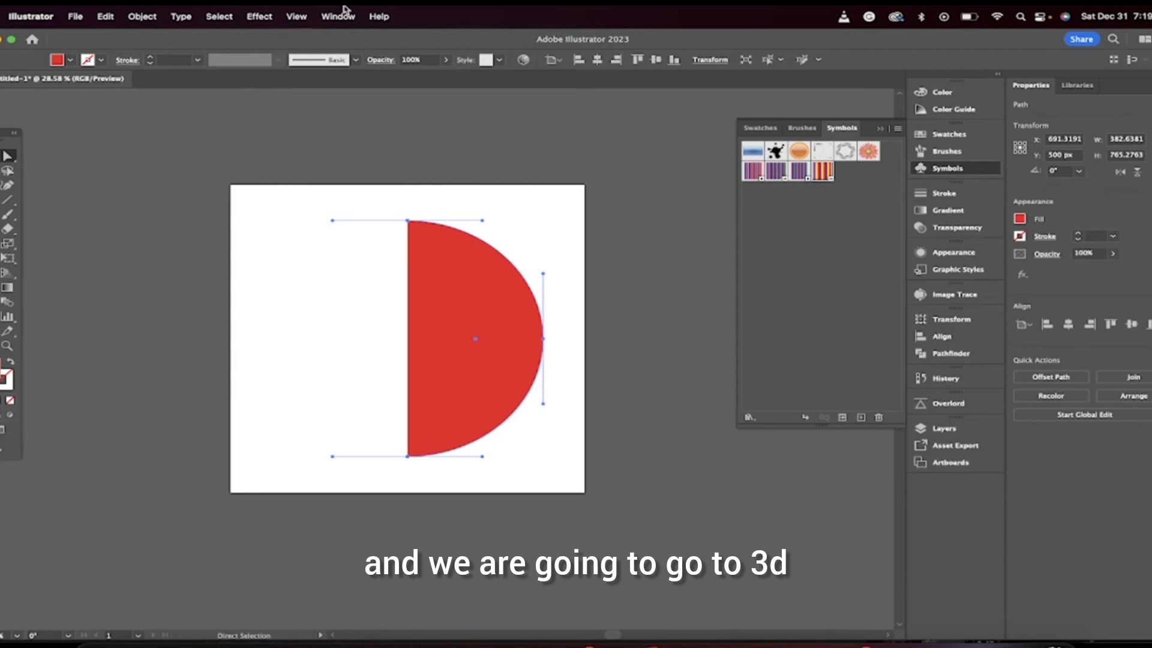
Step: Apply a 3D Revolve effect to the half circle to turn it into a ball
left_click(249, 11)
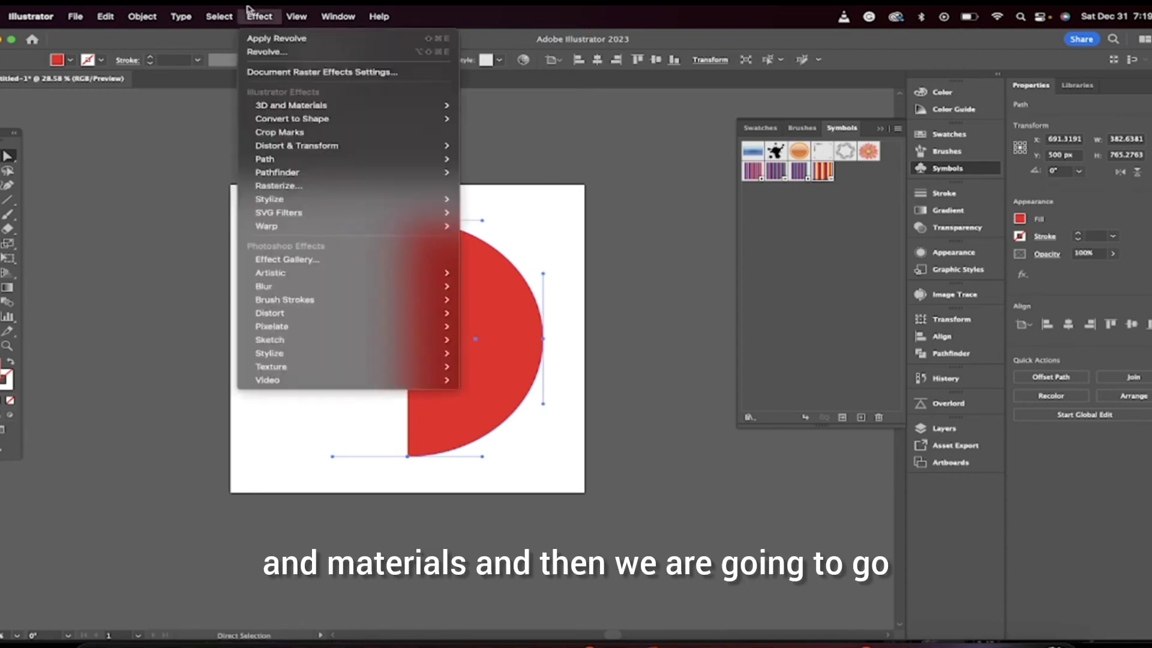
mouse_move(305, 107)
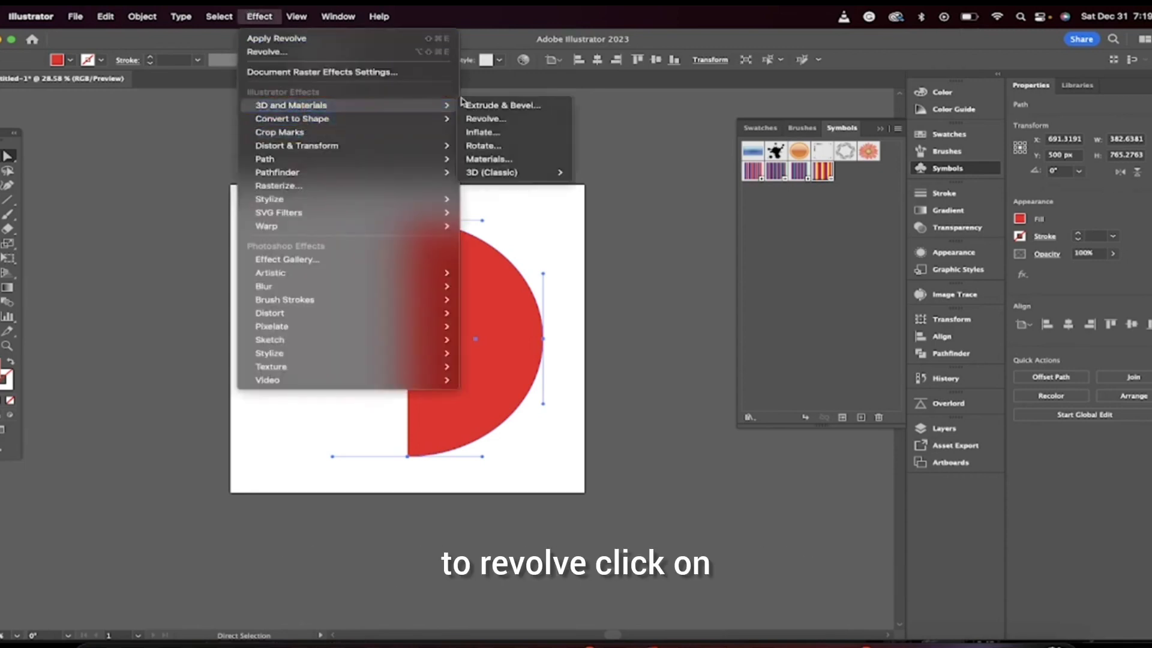
left_click(483, 118)
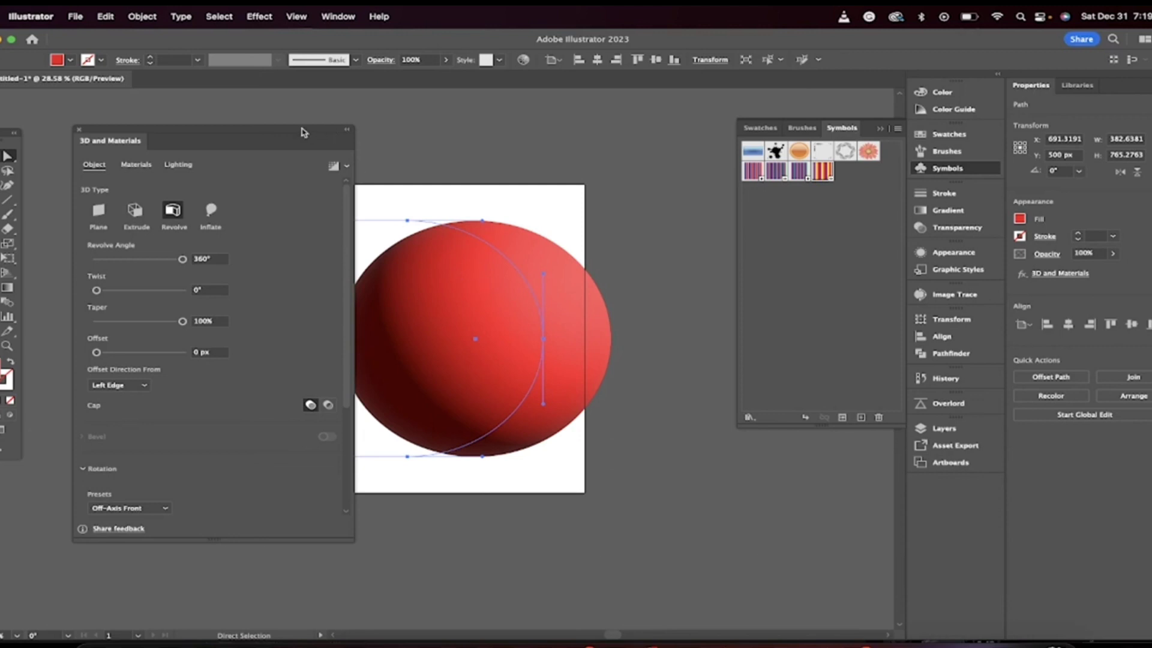
left_click_drag(308, 131, 241, 133)
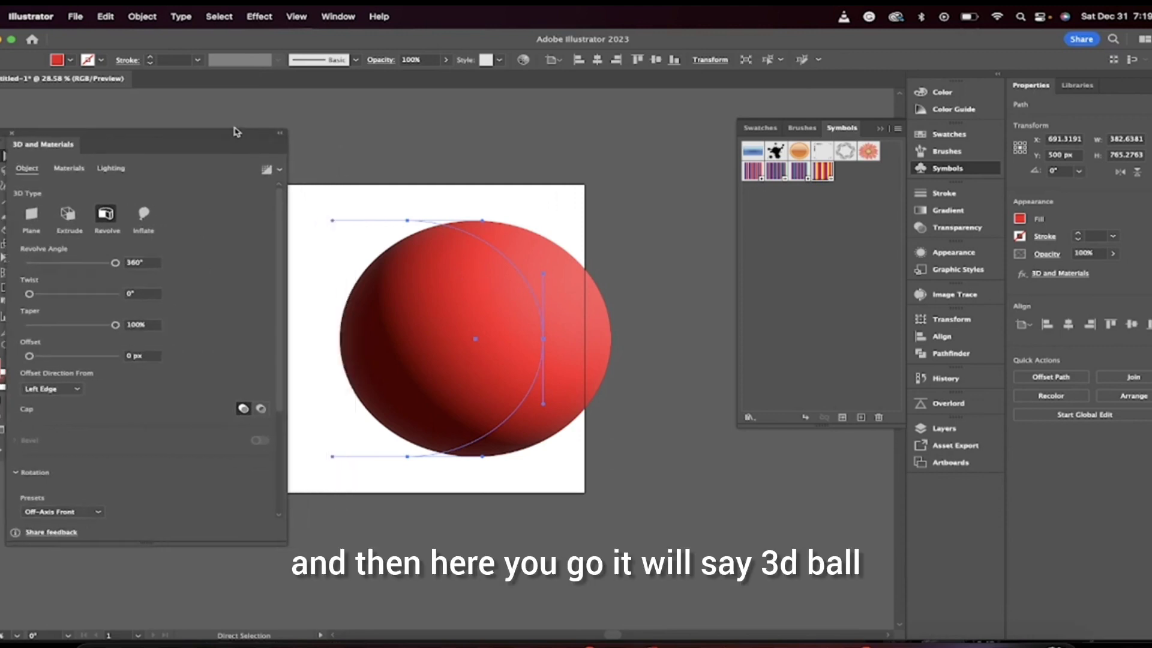
Step: Map the ugly symbol graphic onto the ball's surface and enlarge the mapped stripes vertically, then deselect
left_click(70, 170)
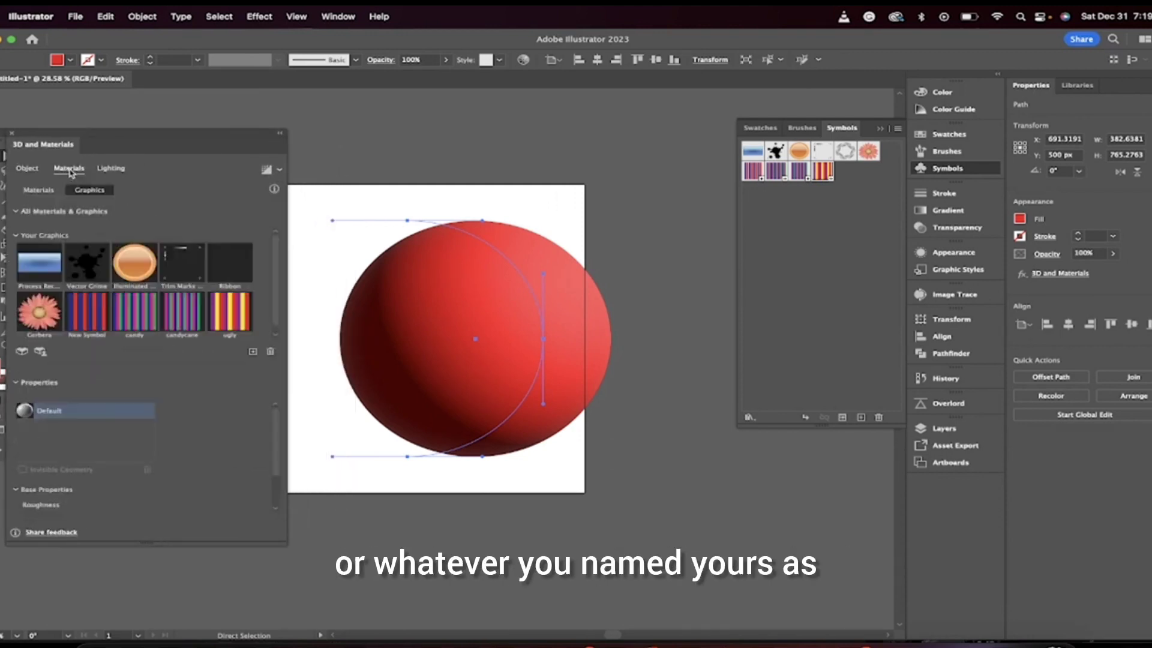
left_click(231, 325)
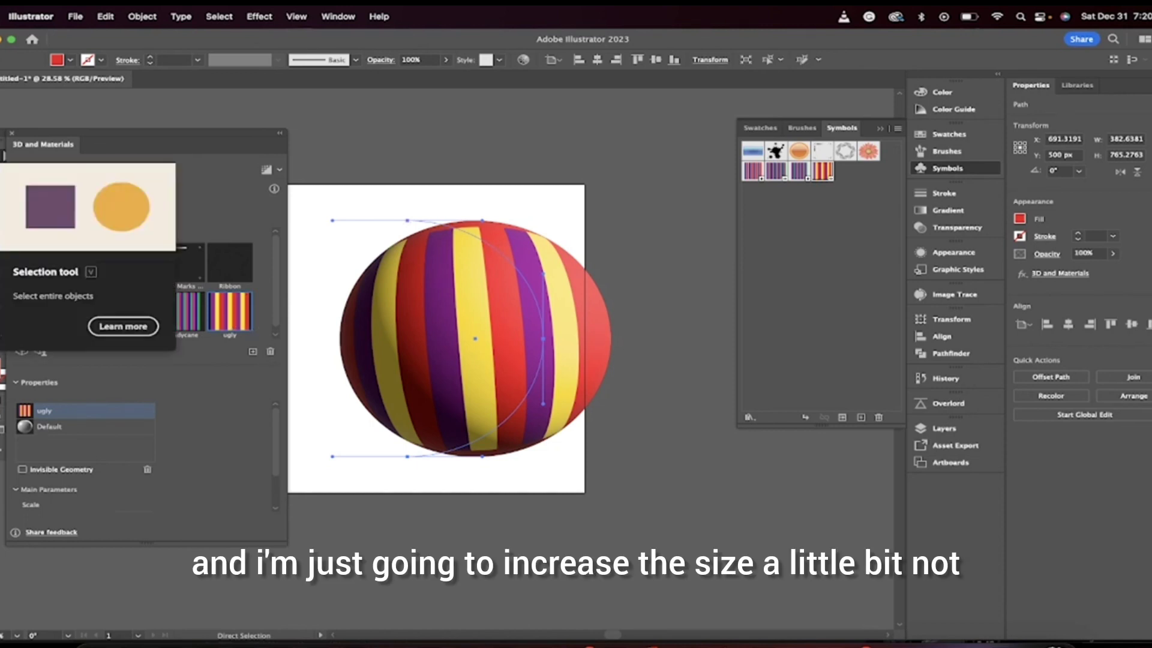
left_click(3, 213)
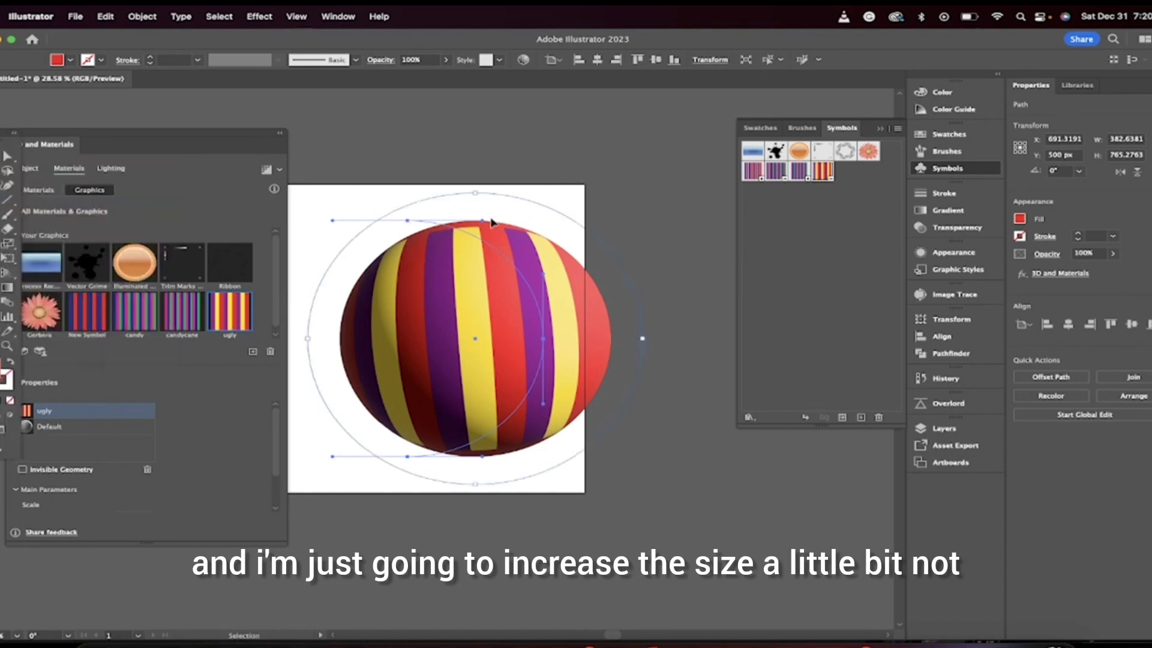
left_click_drag(483, 224, 483, 196)
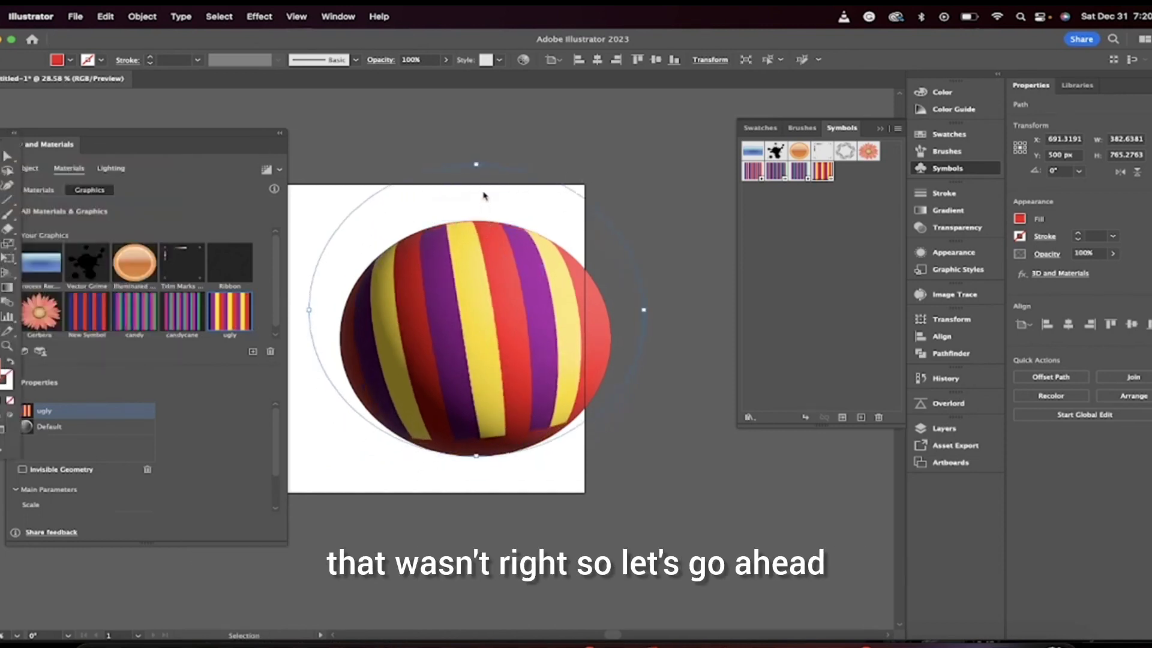
left_click_drag(479, 454, 475, 523)
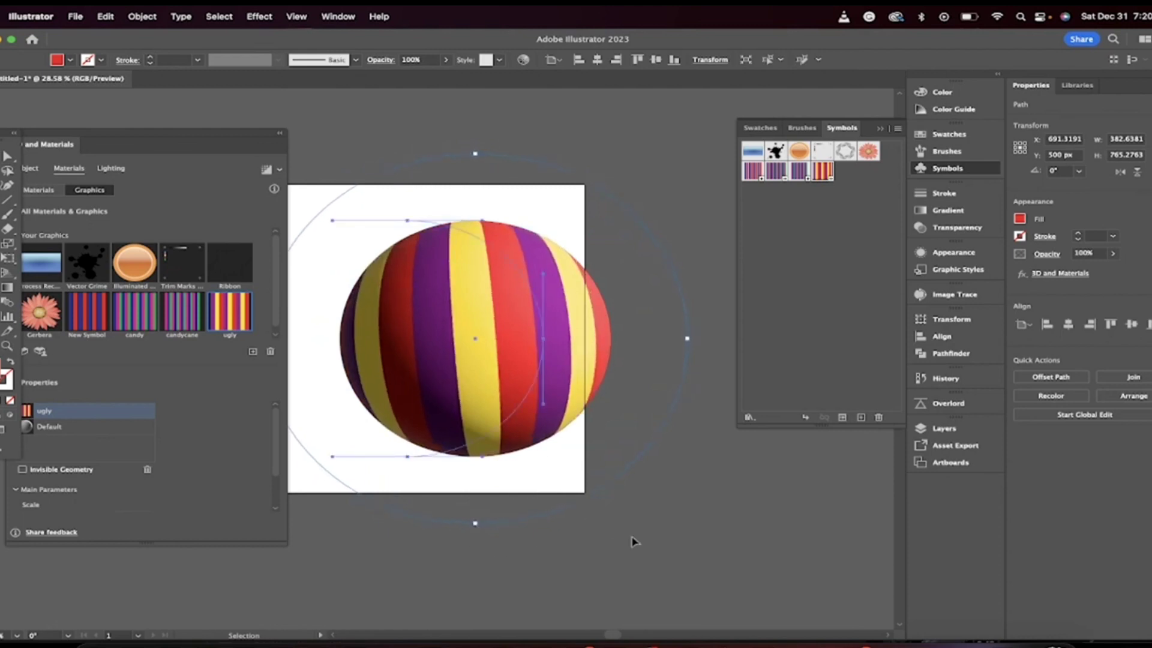
left_click(636, 510)
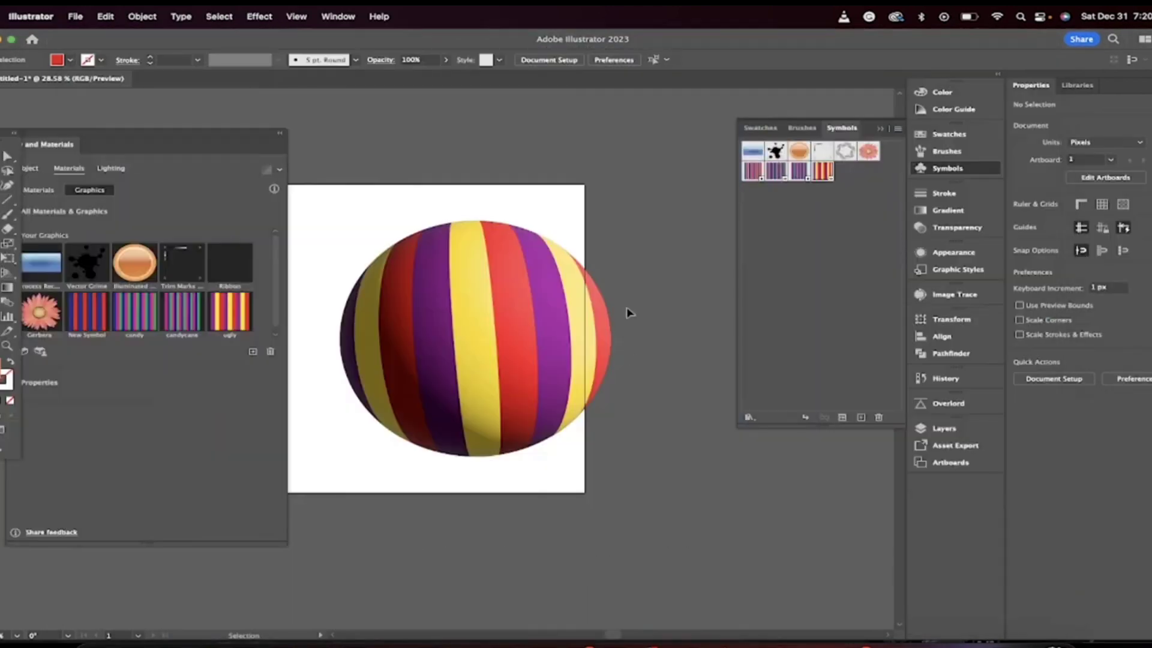